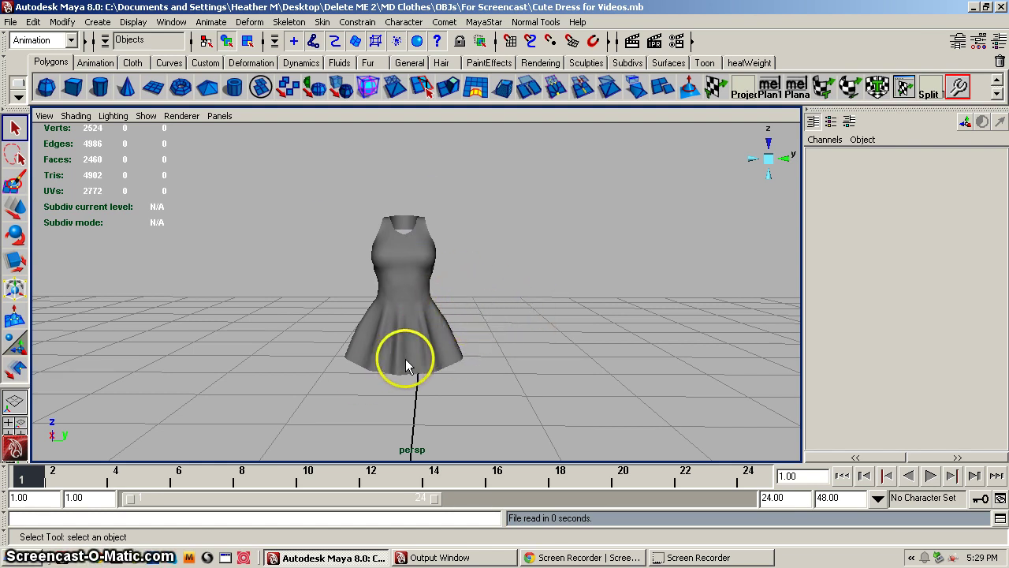
- Import the mayaBinary file MayaFit FEMALE.mb from the MayaFit folder into the dress scene
left_click(457, 341)
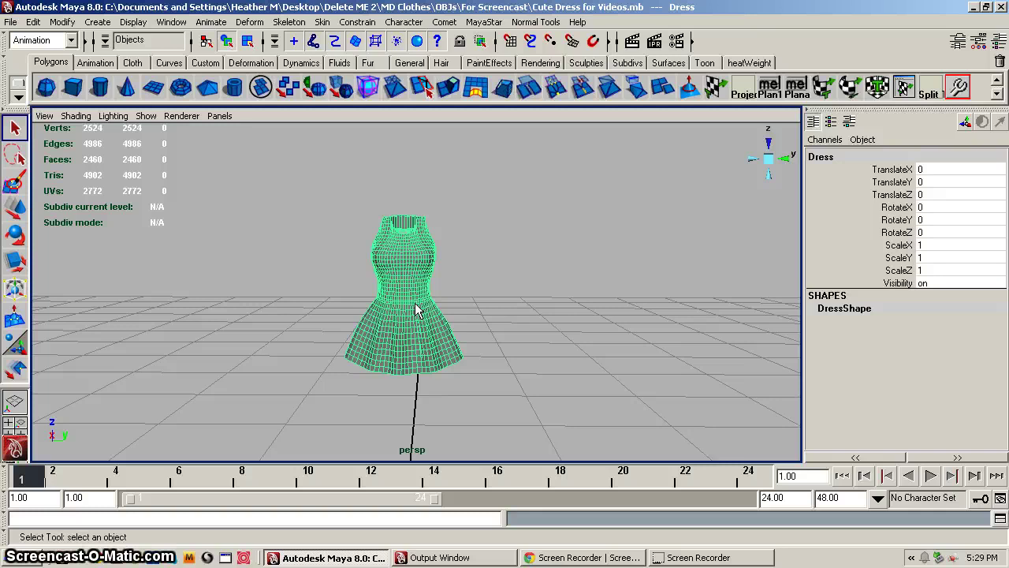
key("ctrl+i")
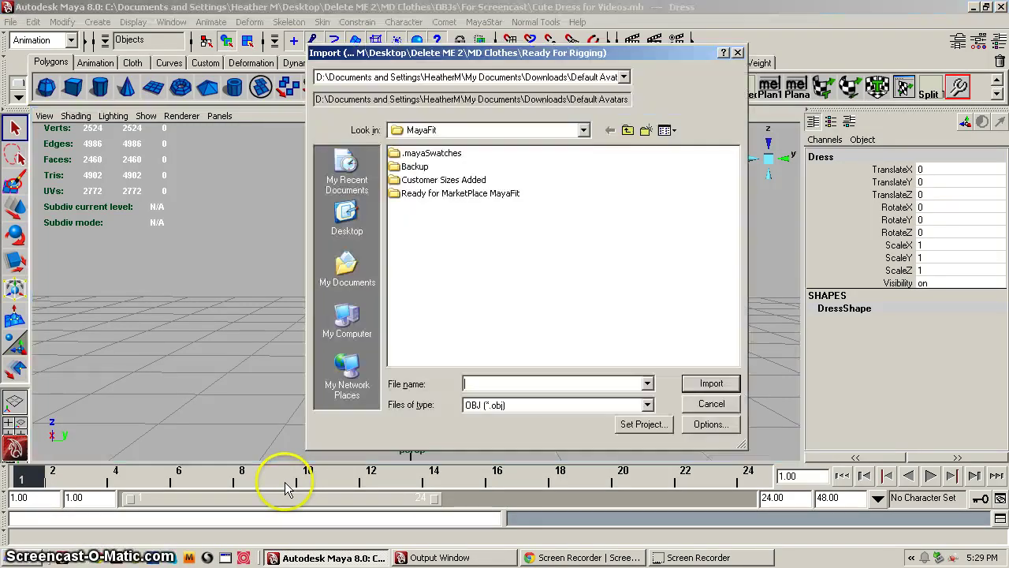
left_click(646, 404)
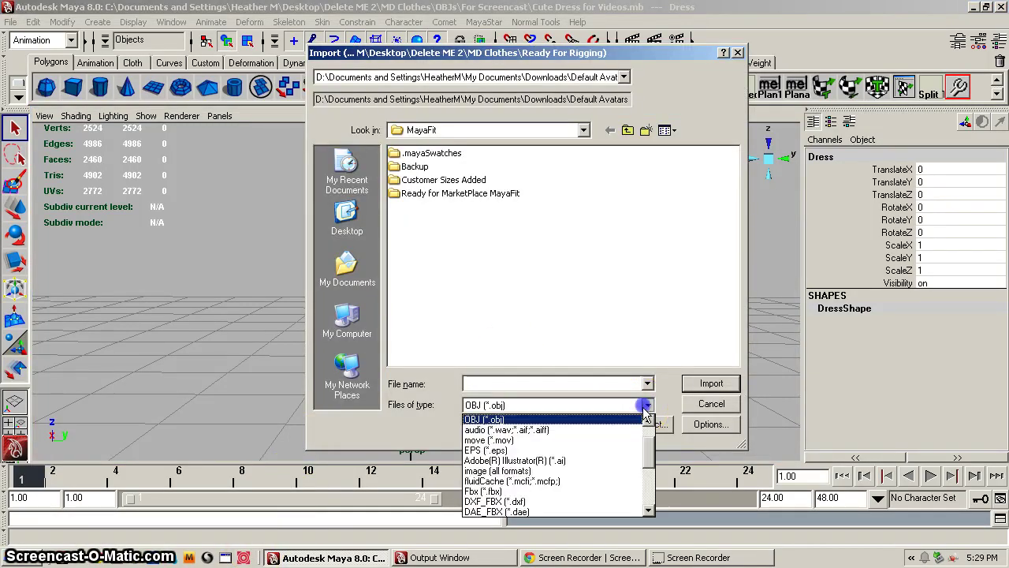
scroll(647, 410, "up", 1)
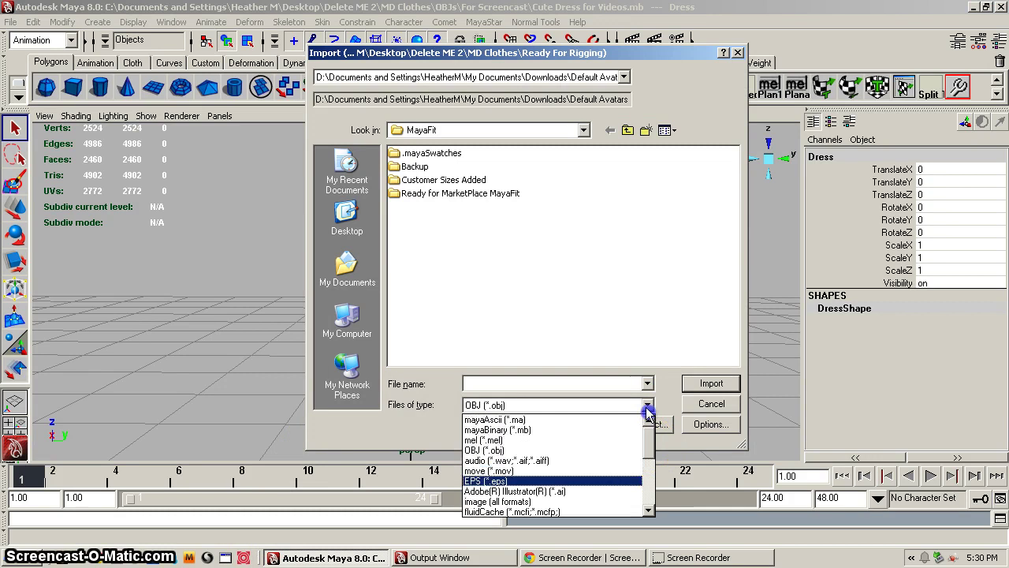
left_click(573, 429)
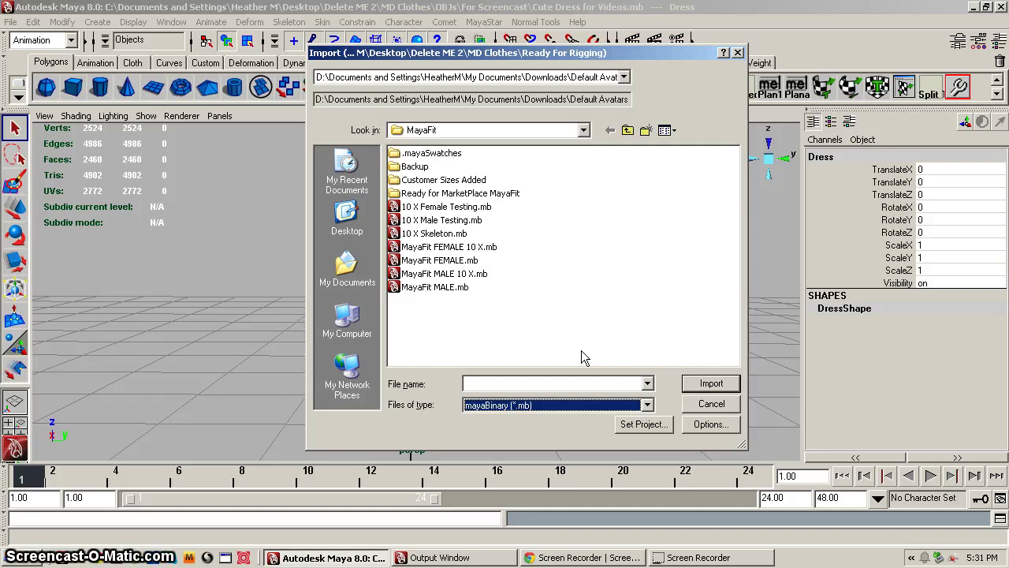
left_click(547, 301)
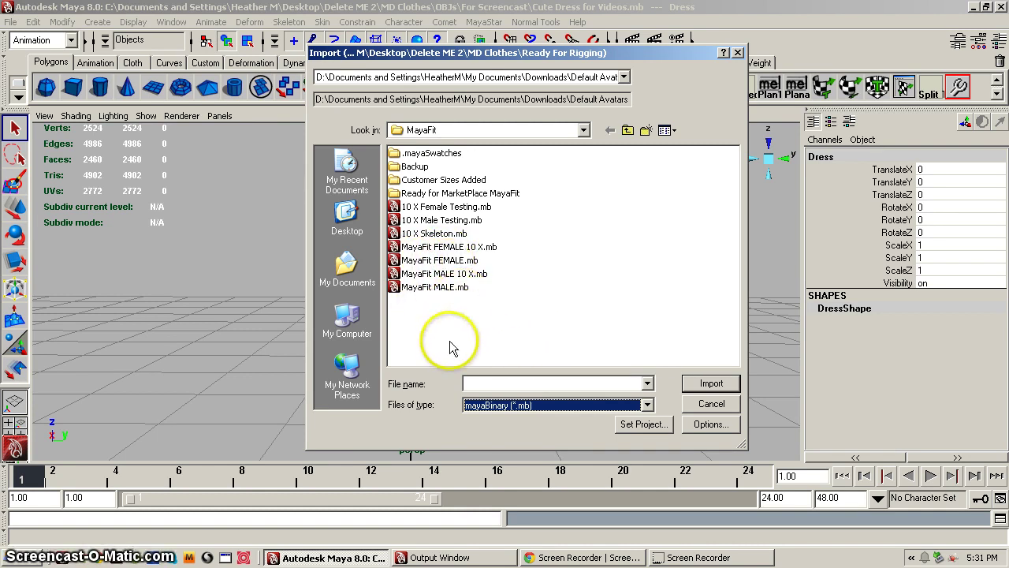
left_click(439, 260)
left_click(710, 383)
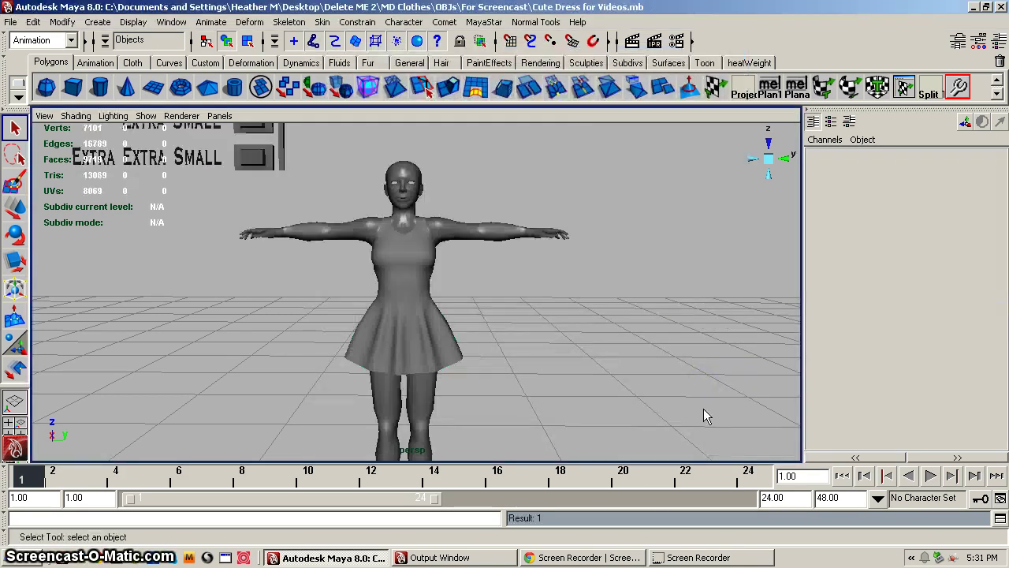
- Try the Large body size control by moving its slider to ON and back to OFF
right_click_drag(505, 326, 279, 320, "alt")
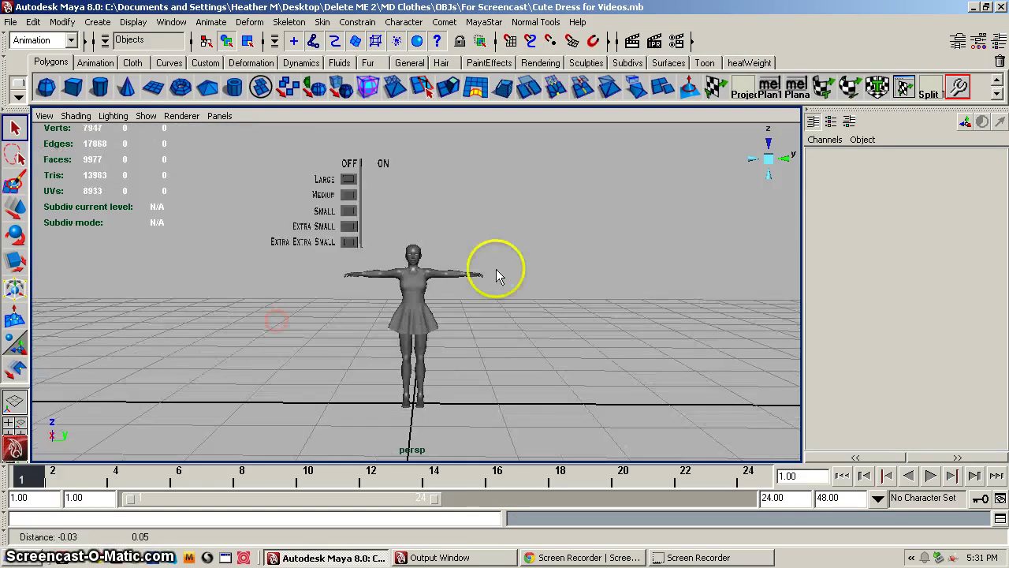
right_click_drag(496, 273, 603, 278, "alt")
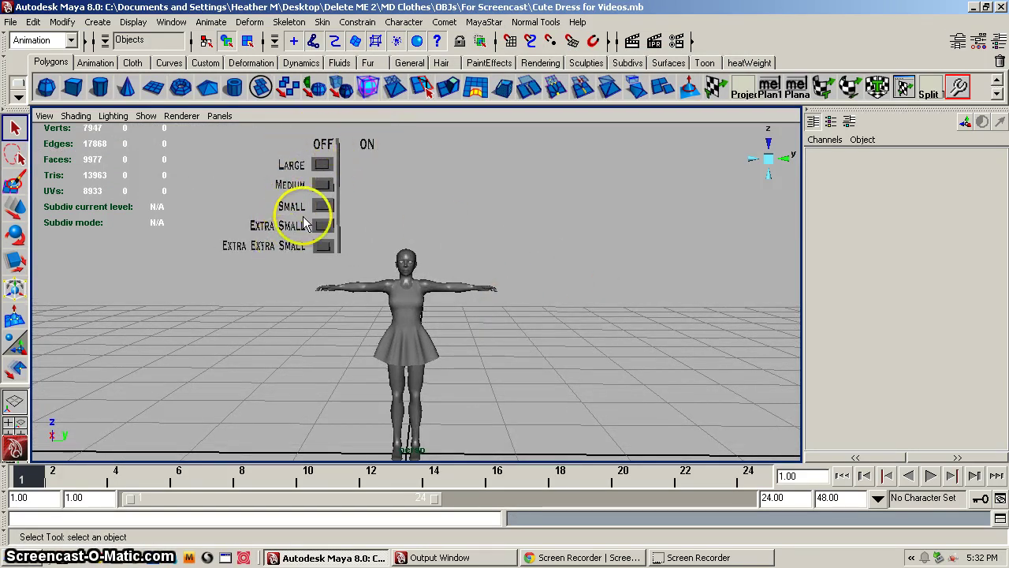
left_click(322, 164)
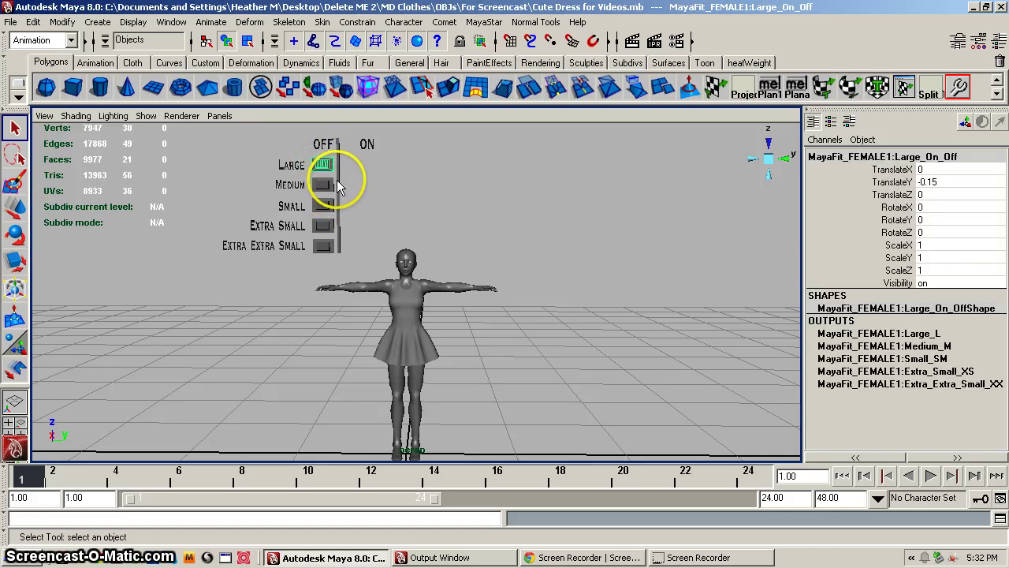
key("w")
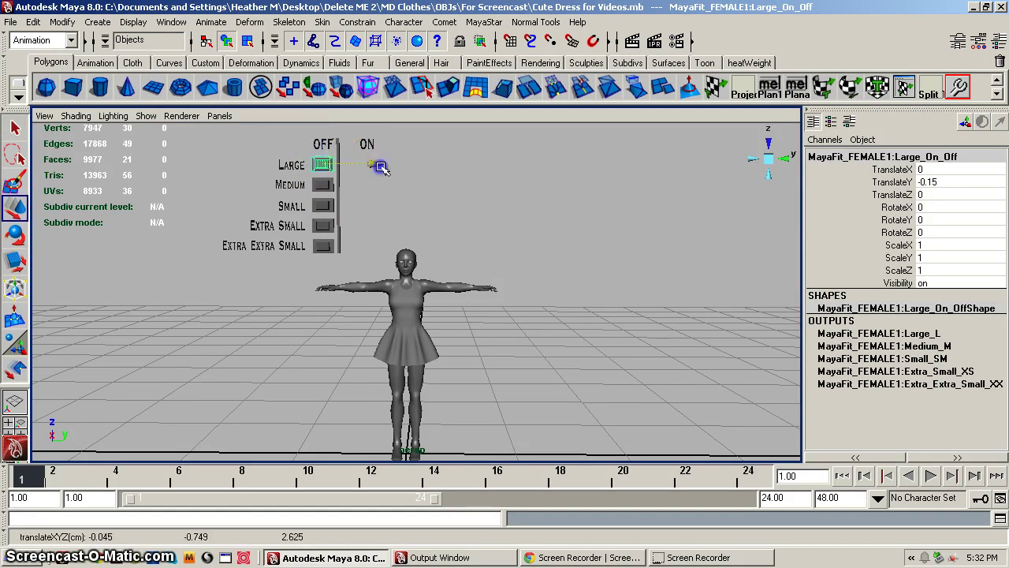
left_click_drag(376, 163, 421, 164)
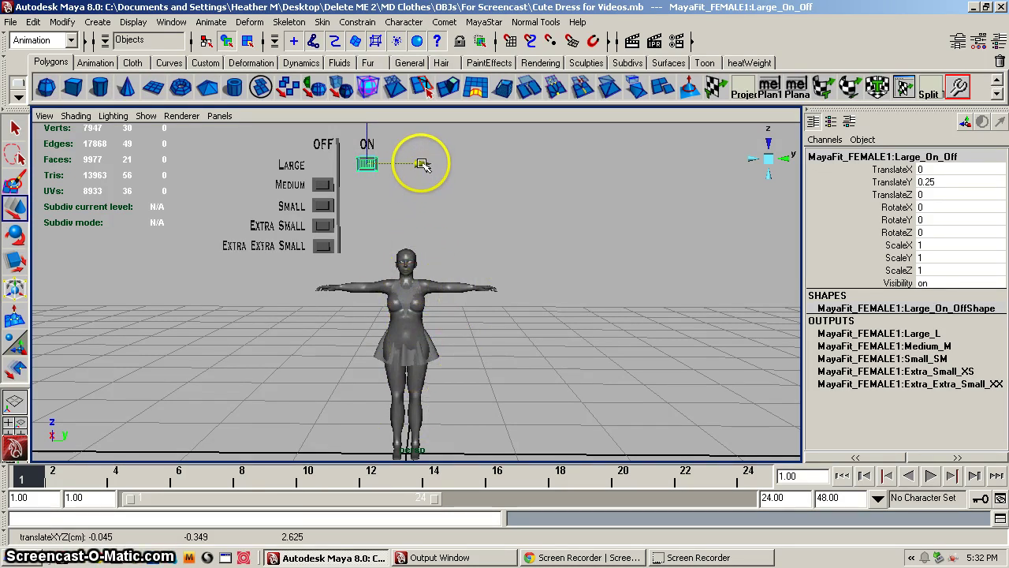
left_click_drag(422, 164, 339, 164)
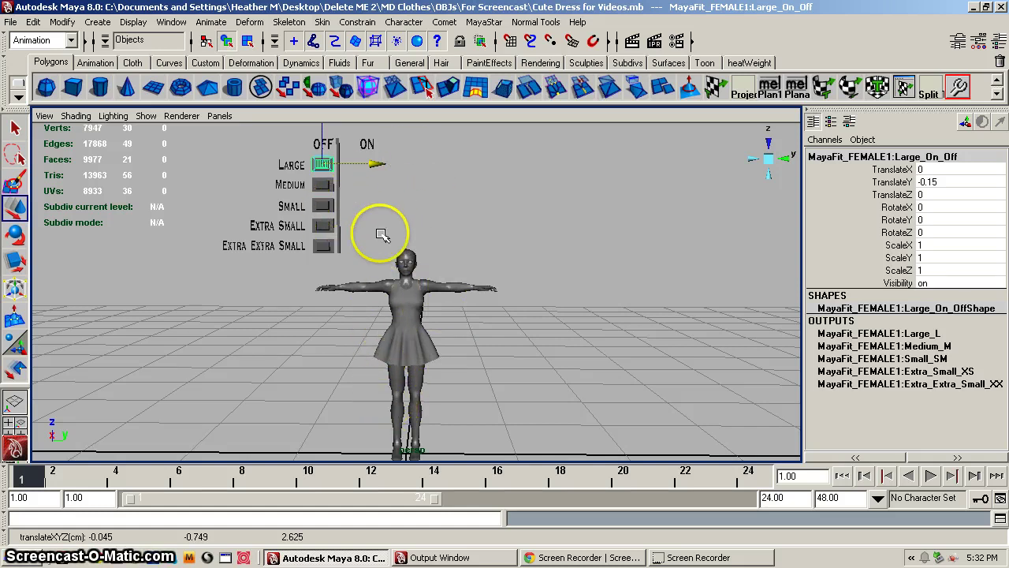
- Try the Small body size control by moving its slider to ON and back to OFF
left_click(430, 351)
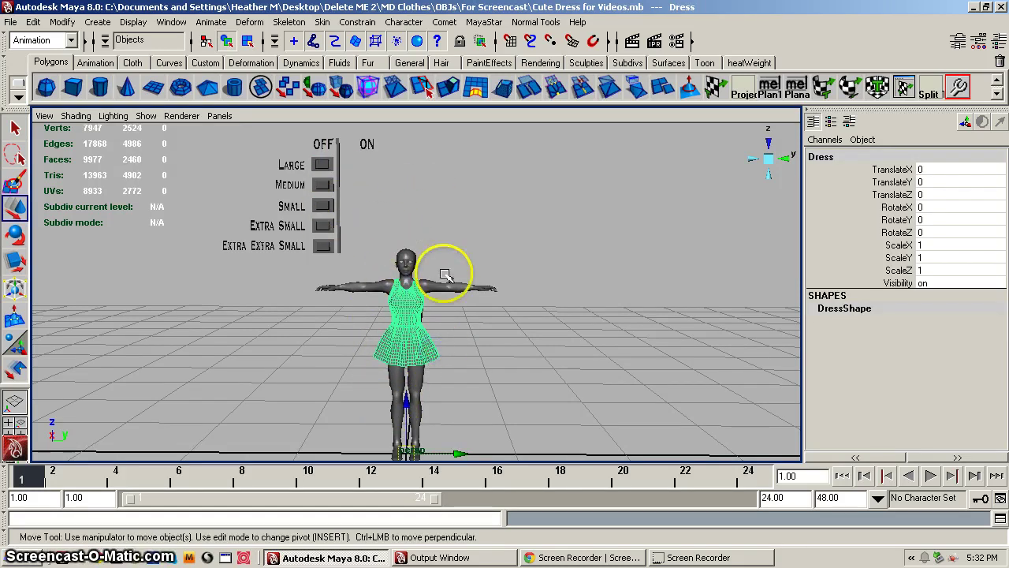
left_click(324, 205)
left_click_drag(375, 205, 489, 216)
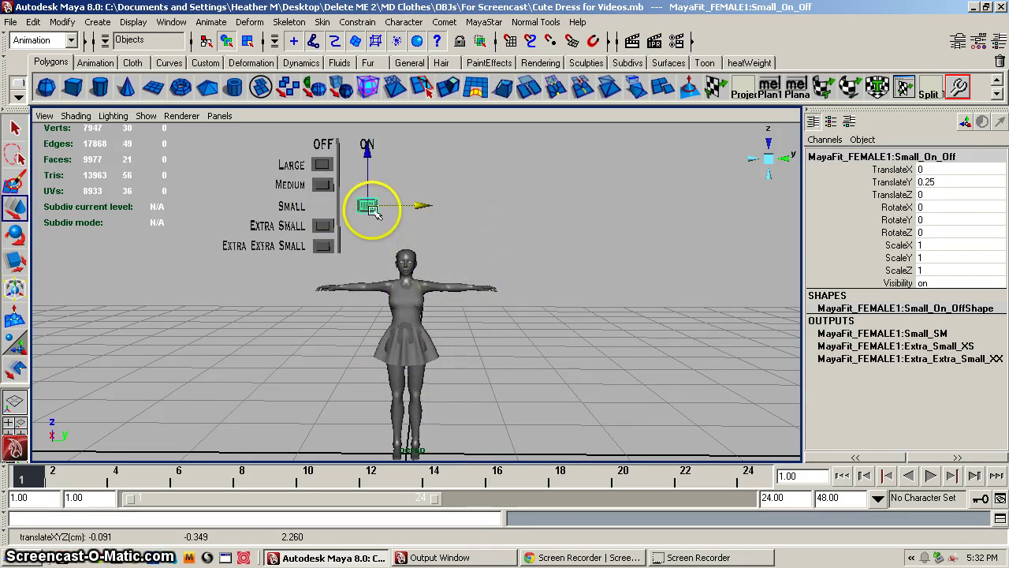
left_click_drag(374, 211, 342, 213)
- Select the dress first and the avatar body second, and create a wrap deformer with the influence type set to Faces
scroll(374, 272, "up", 2)
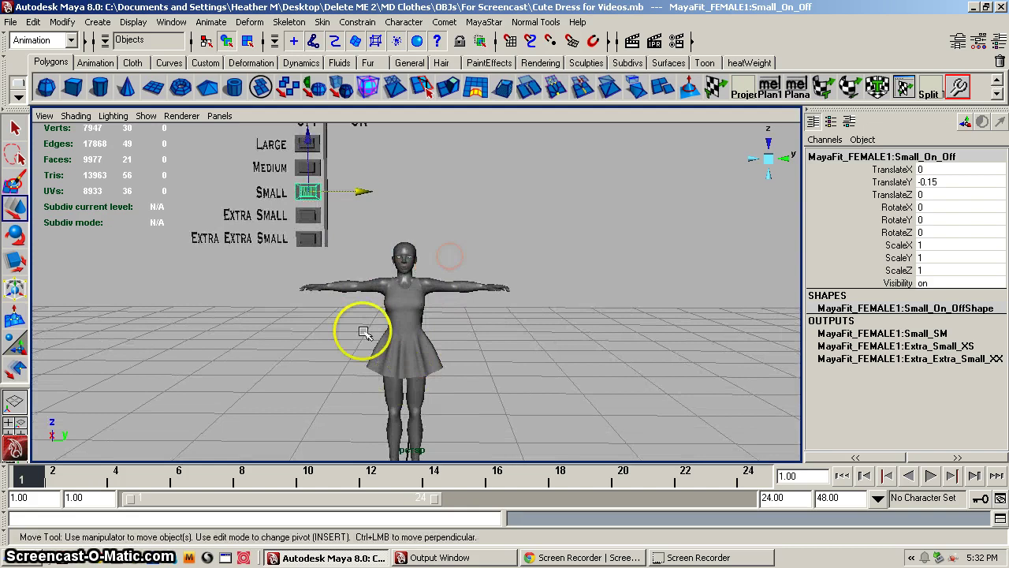
left_click(426, 360)
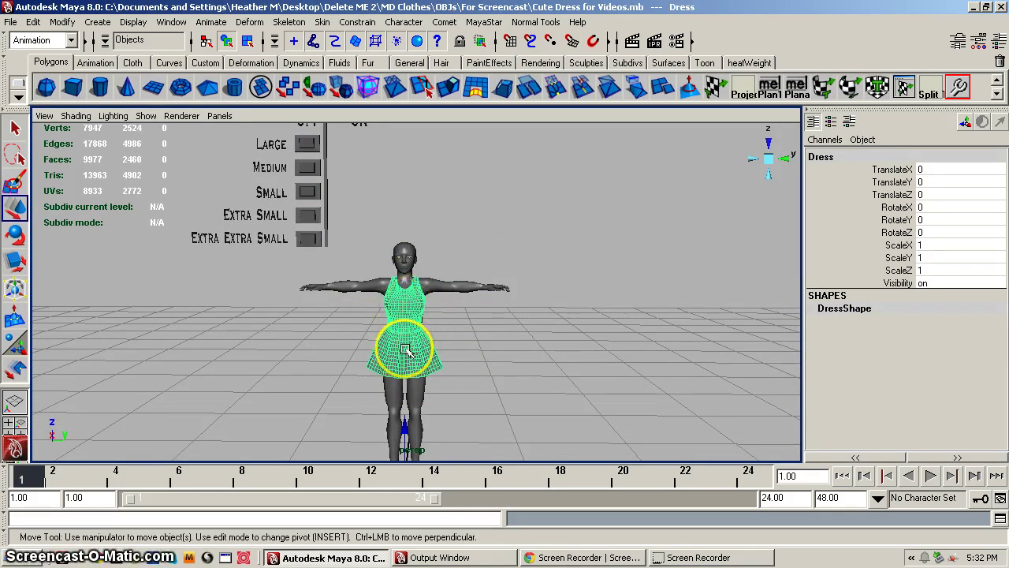
left_click(449, 289)
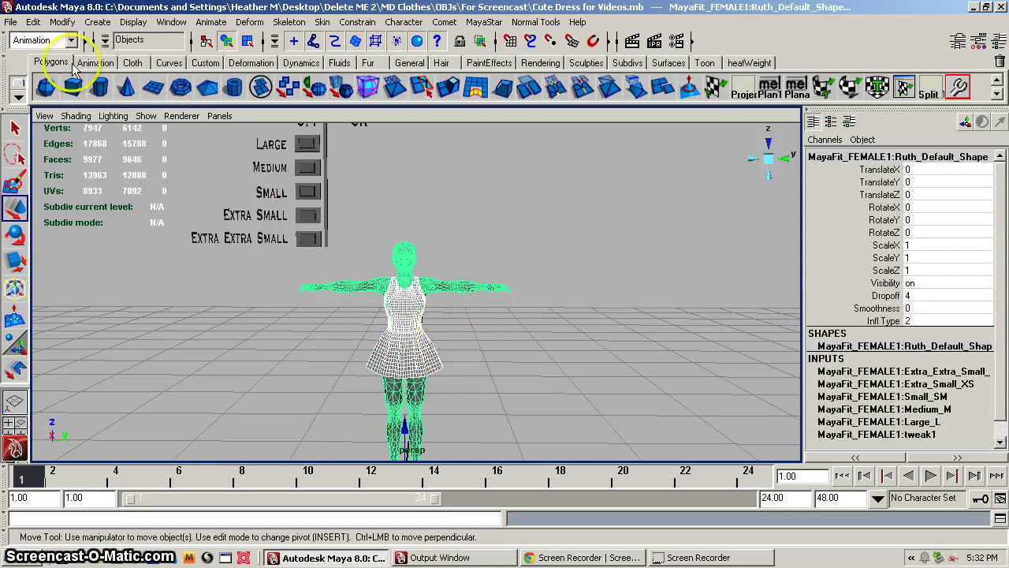
left_click(36, 41)
left_click(31, 59)
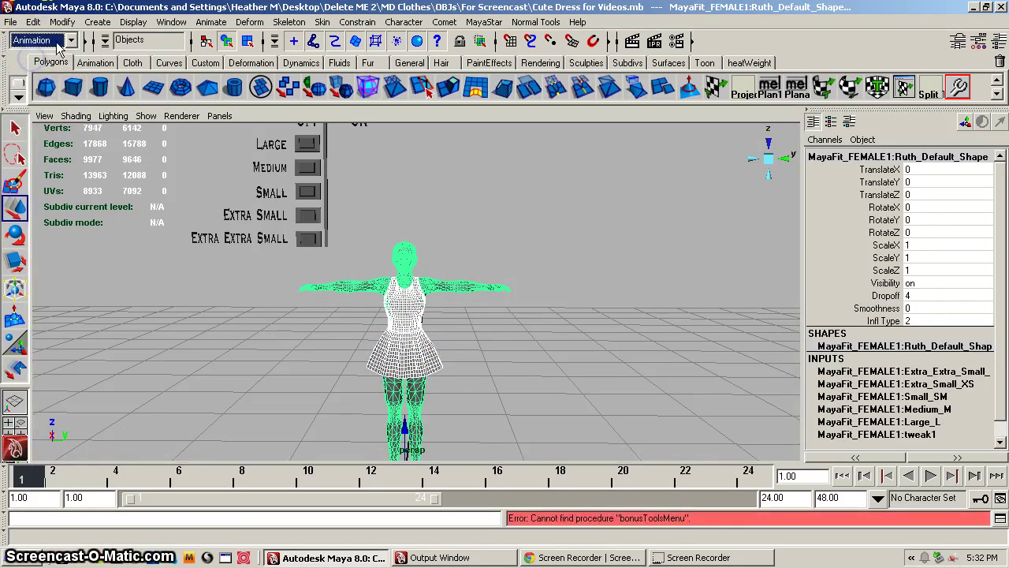
left_click(249, 22)
left_click(249, 22)
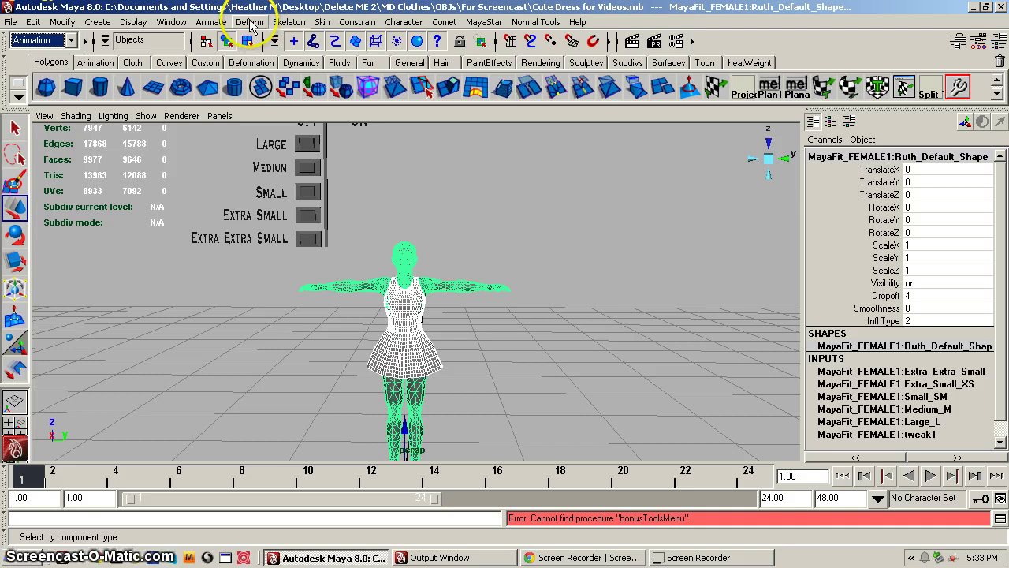
left_click(251, 22)
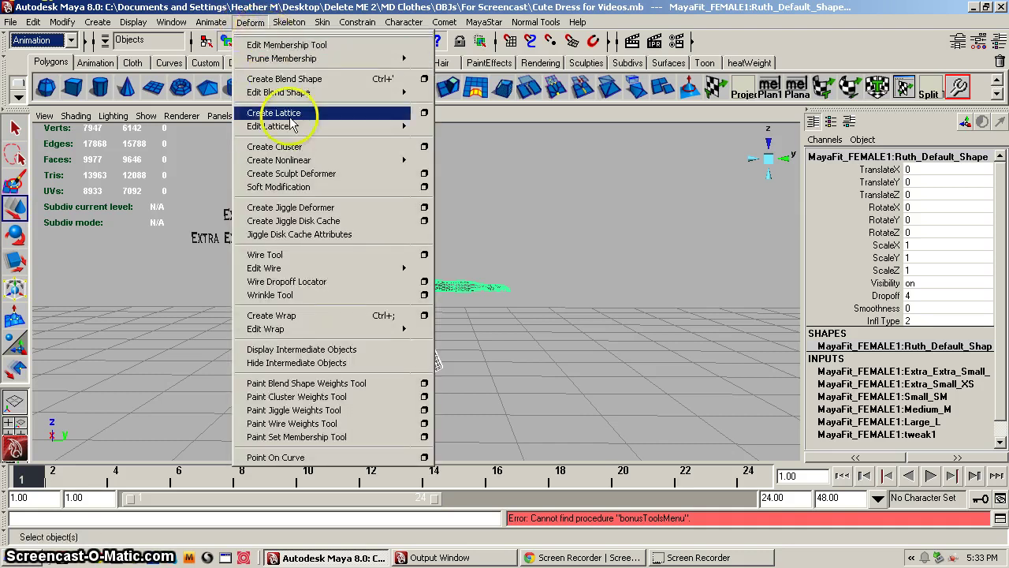
left_click(424, 317)
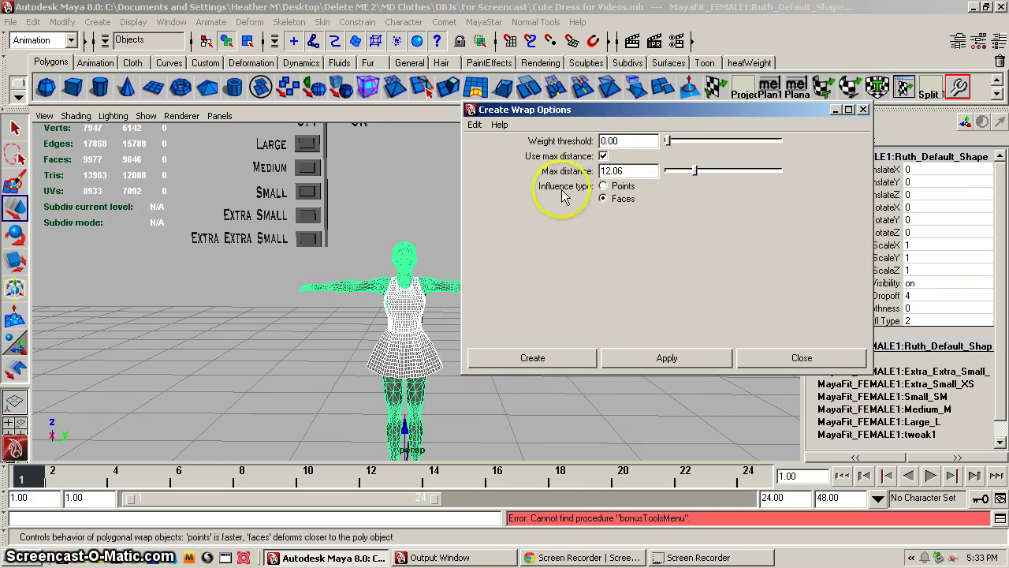
left_click(623, 198)
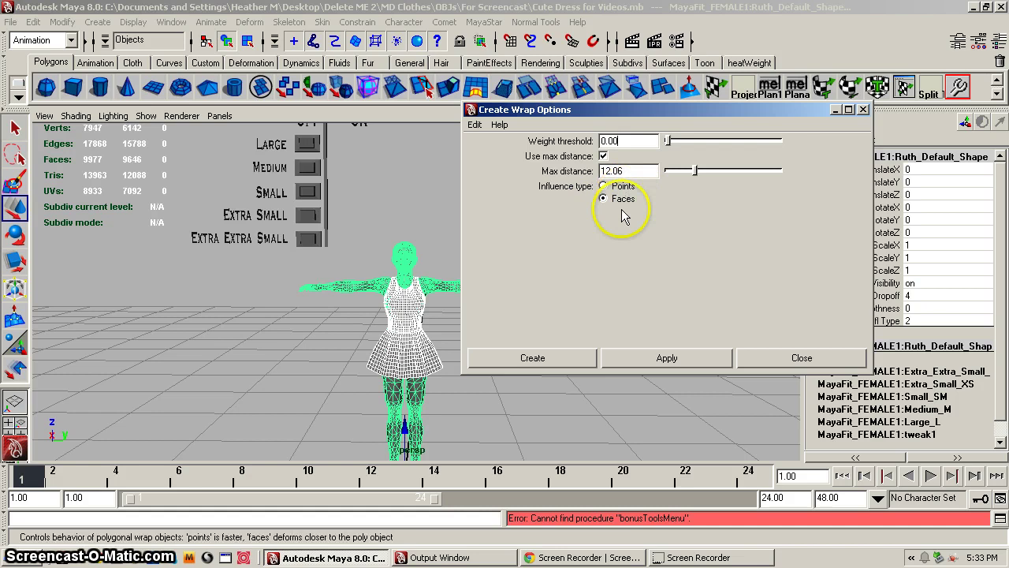
left_click(535, 359)
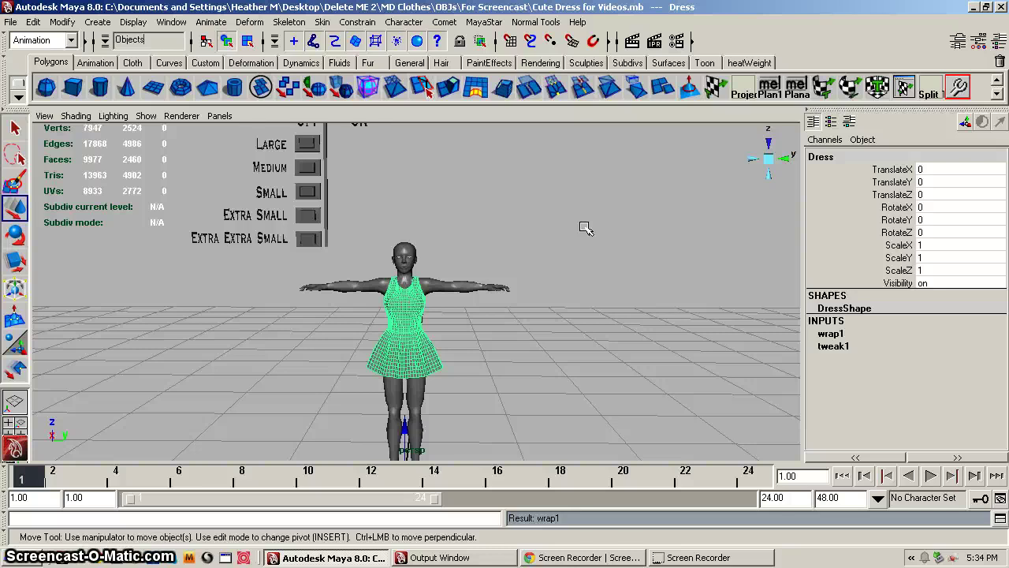
- Repeat the wrap selection order, dress first and avatar body second, and clear the selection
left_click(441, 387)
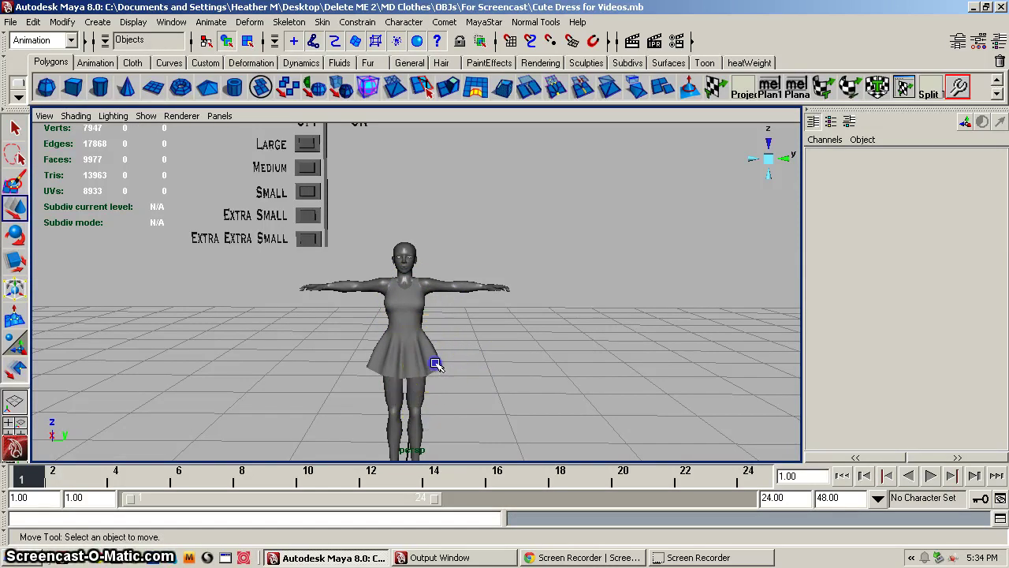
left_click(435, 365)
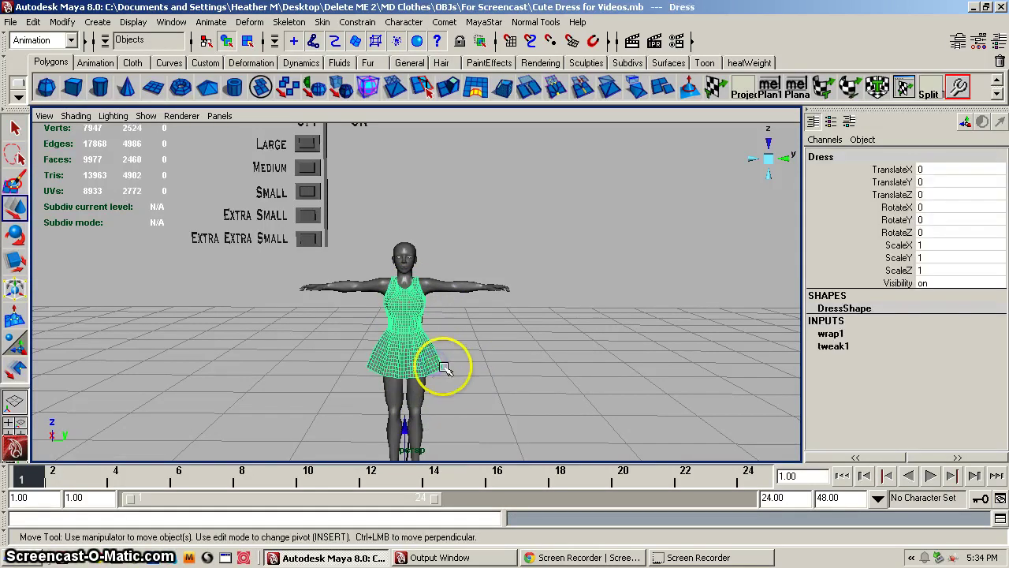
left_click(457, 286)
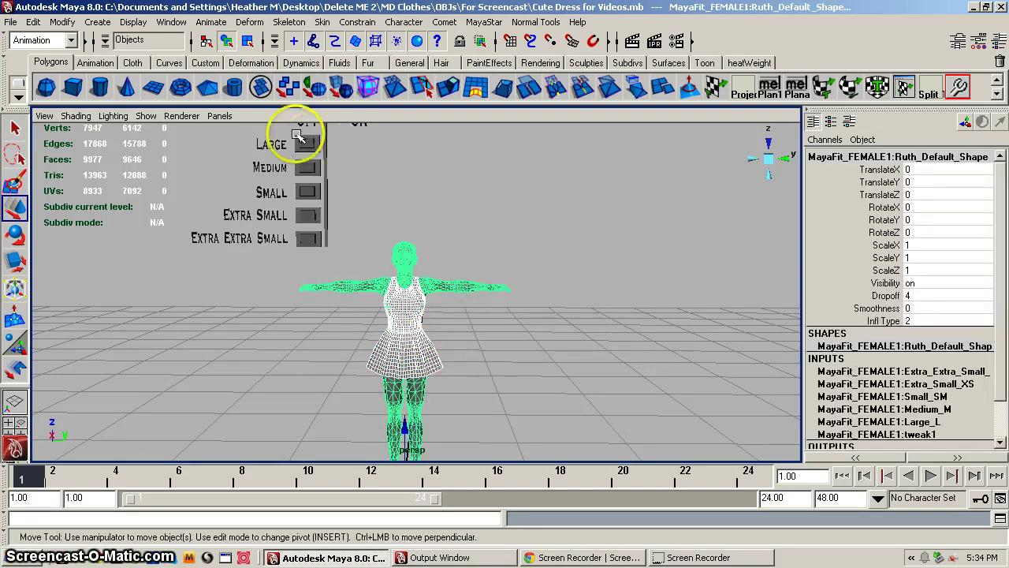
left_click(464, 331)
left_click(403, 374)
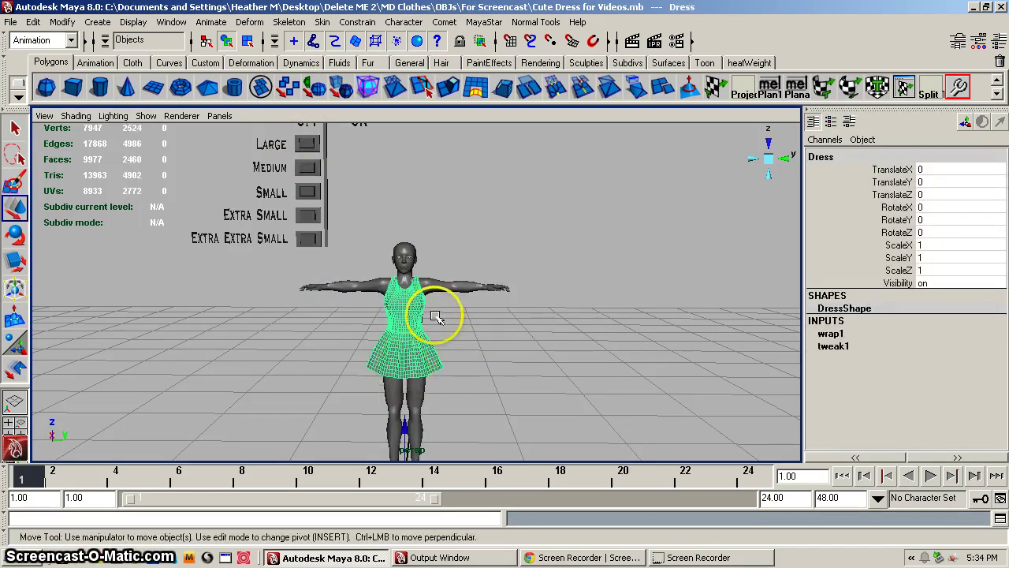
left_click(447, 285, "shift")
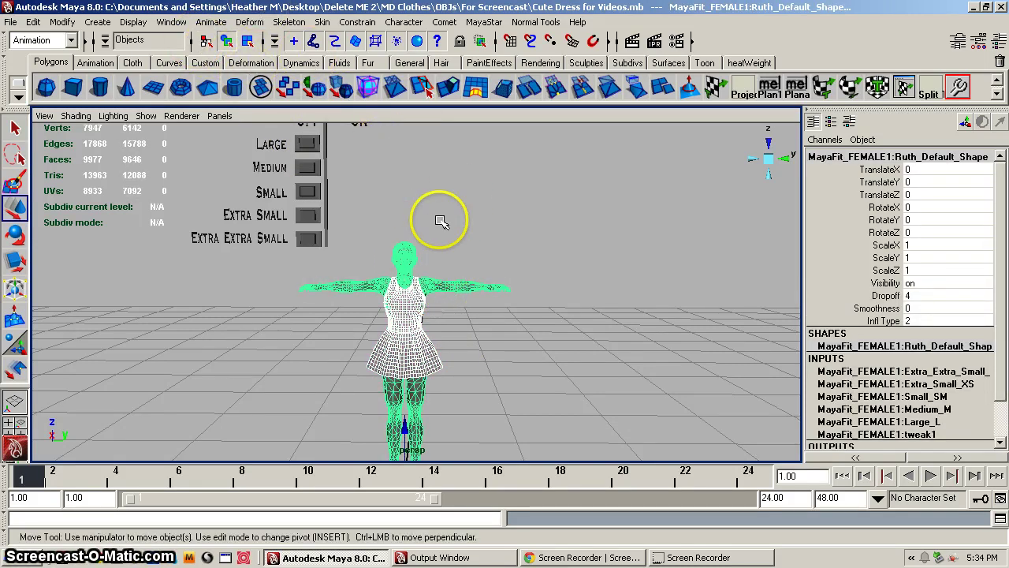
left_click(471, 336)
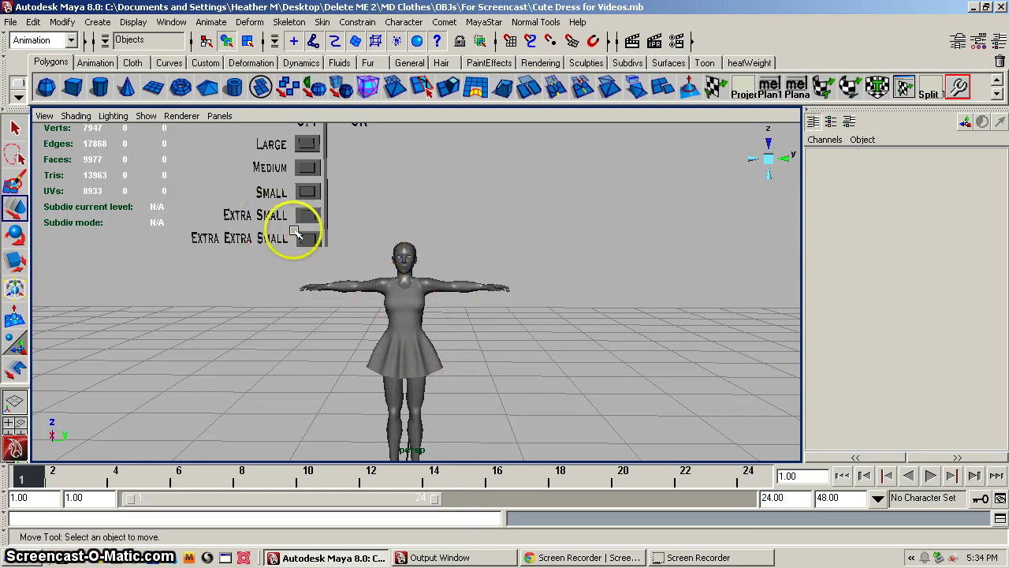
- Switch the Large body size slider to ON and inspect how the wrapped dress fits the avatar
left_click(309, 143)
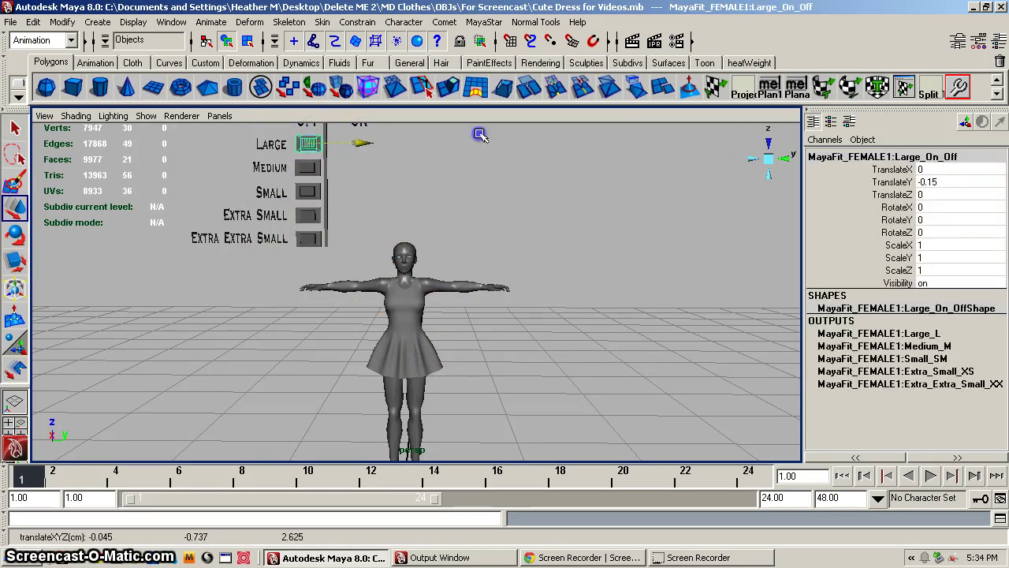
middle_click_drag(480, 135, 506, 292)
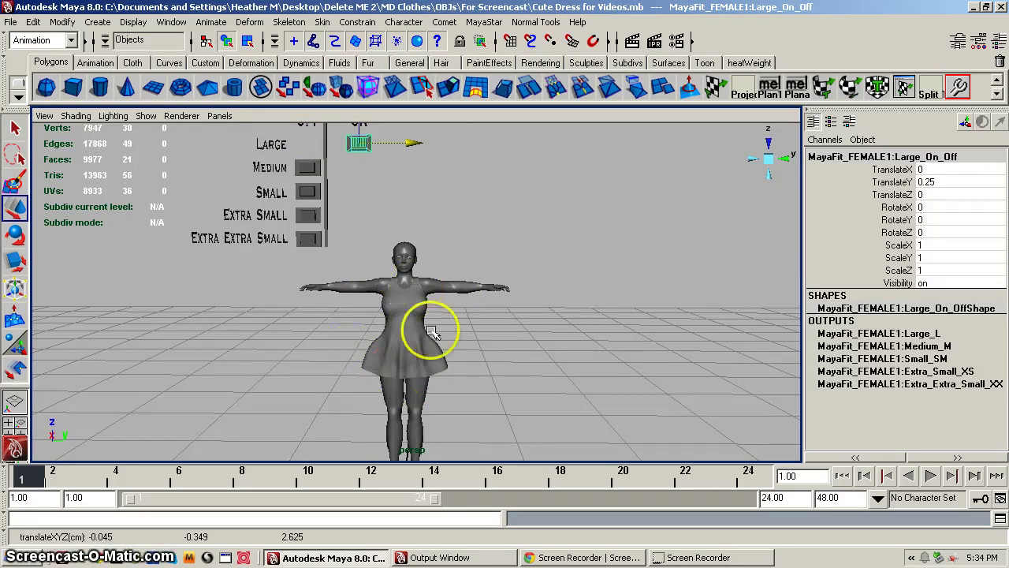
right_click_drag(420, 288, 545, 279, "alt")
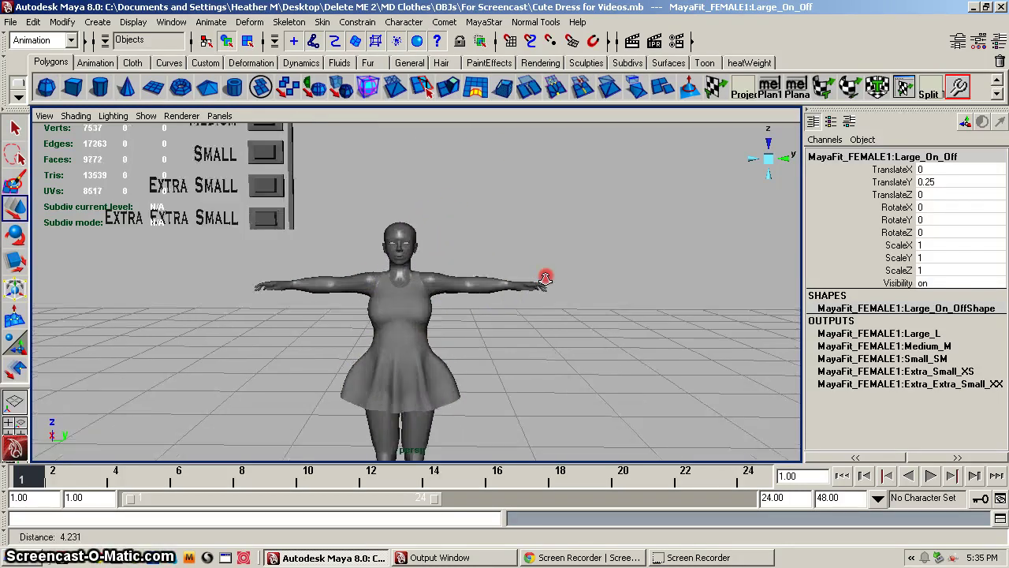
left_click_drag(477, 331, 475, 320, "alt")
middle_click_drag(525, 314, 572, 295, "alt")
right_click_drag(470, 359, 594, 276)
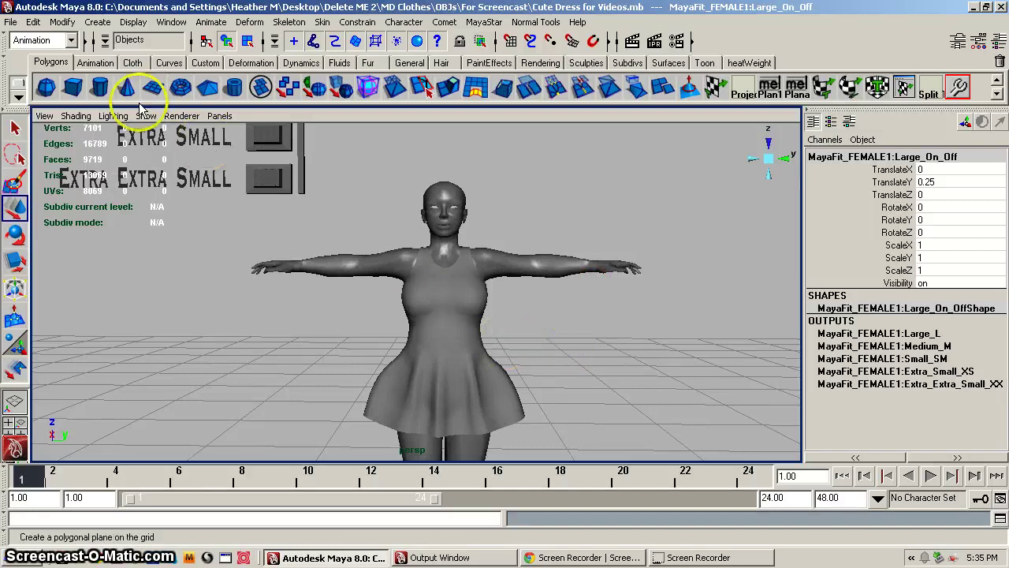
- Turn on wireframe-on-shaded display, inspect the dress's fit on the Large body, and clear the selection
left_click(83, 120)
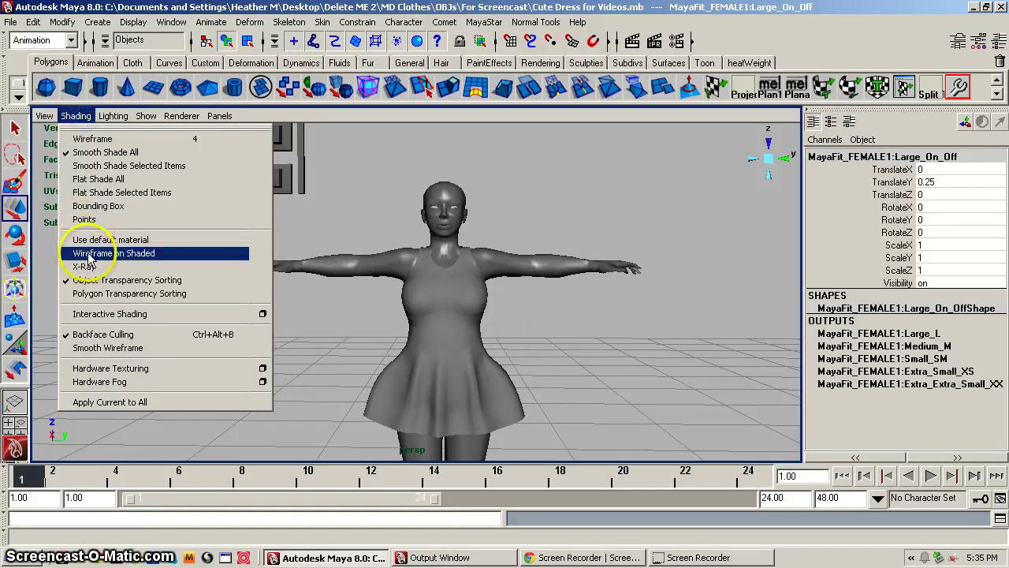
left_click(89, 252)
right_click_drag(417, 338, 581, 304, "alt")
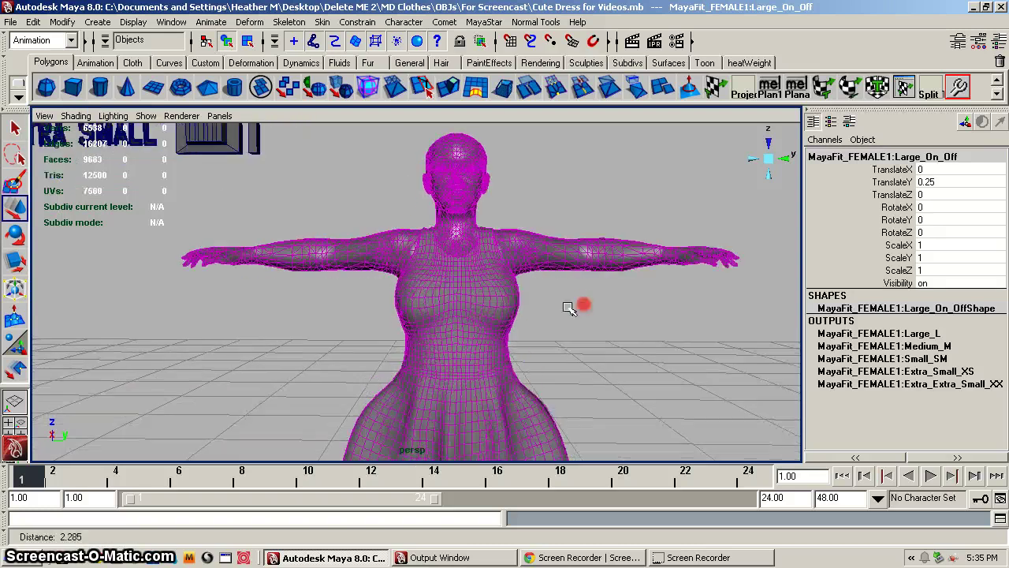
right_click_drag(536, 333, 538, 327, "alt")
left_click_drag(539, 327, 462, 289, "alt")
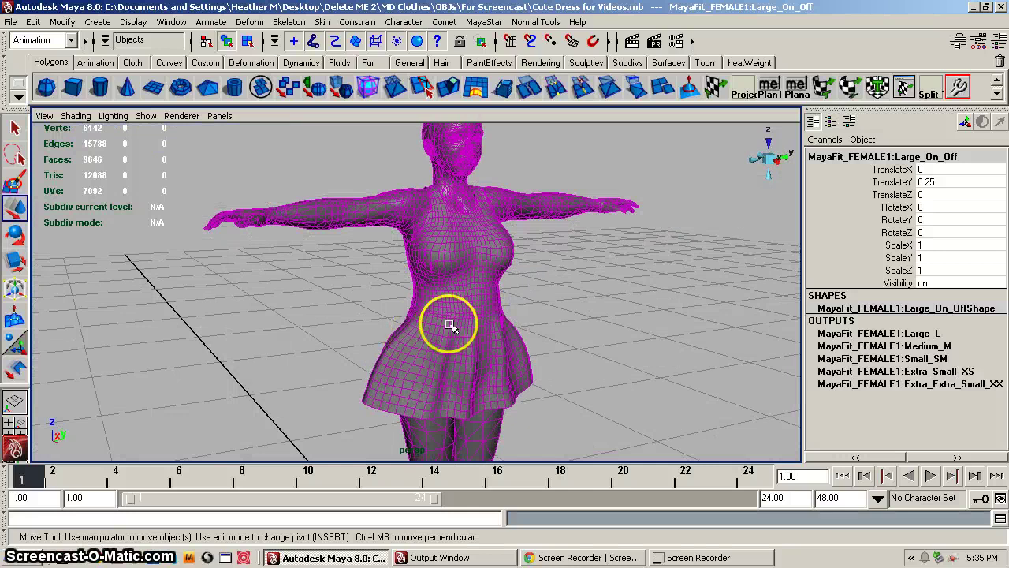
left_click_drag(489, 333, 479, 293, "alt")
left_click(557, 278)
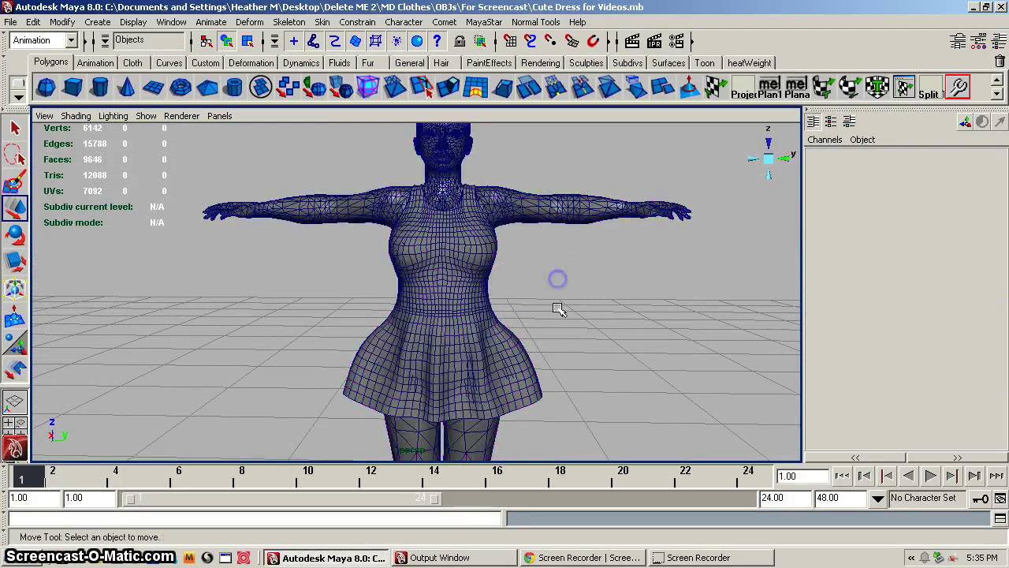
- Select the avatar body, expand its wrap1 settings and set the wrap Smoothness to 0.03
left_click(566, 211)
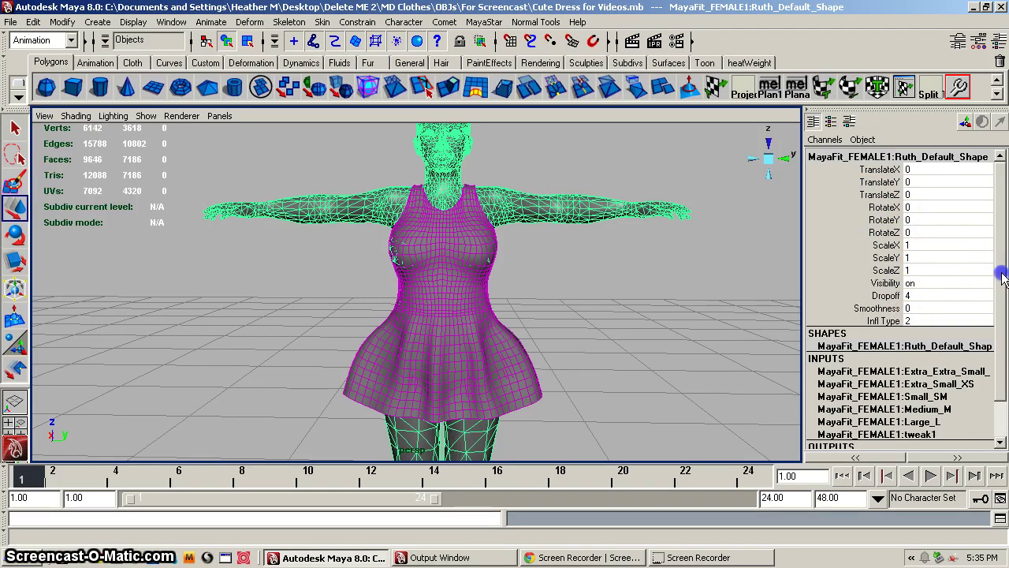
left_click_drag(1001, 276, 966, 355)
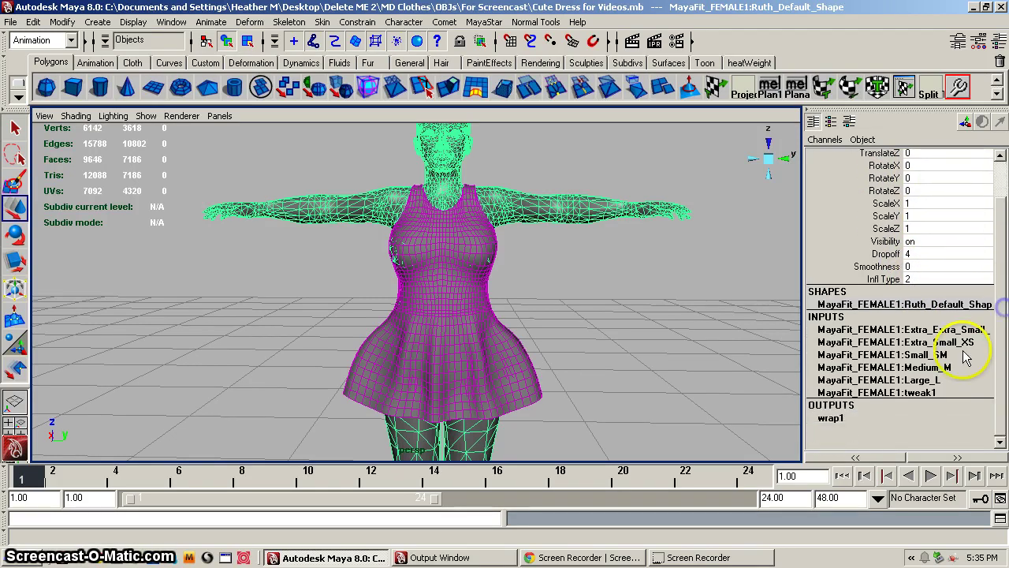
left_click(832, 420)
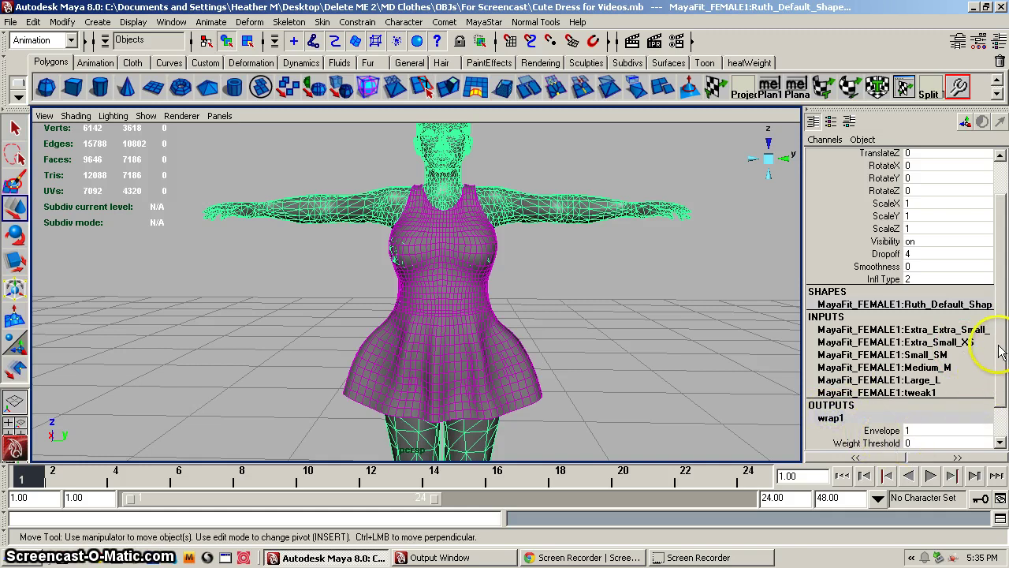
left_click(995, 375)
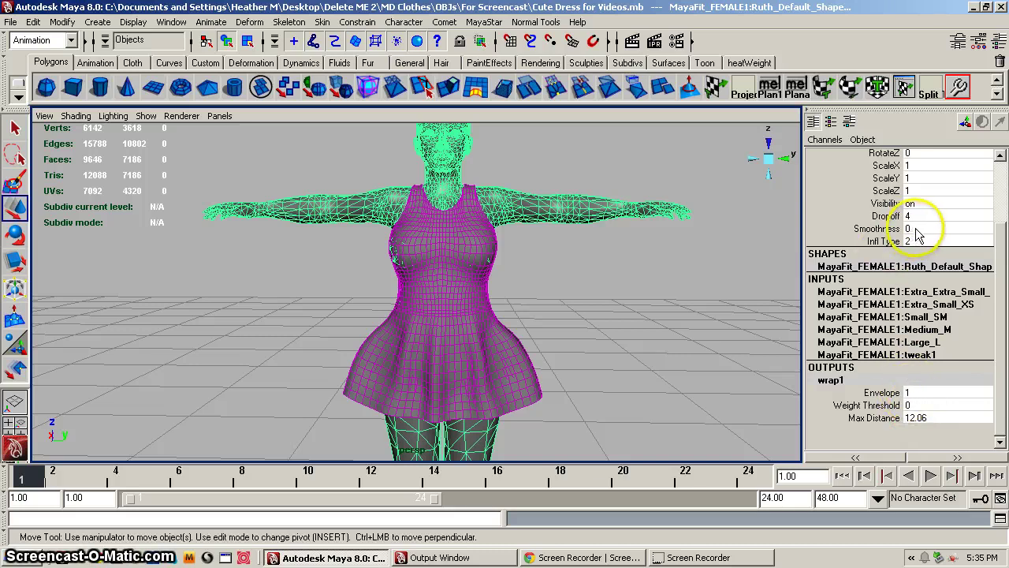
left_click_drag(916, 228, 914, 239)
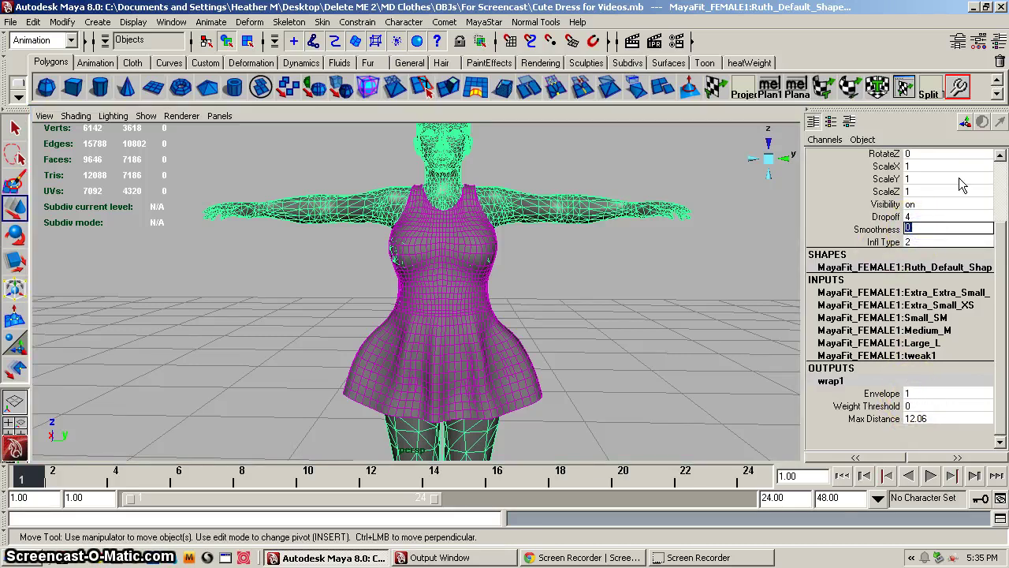
type(".03")
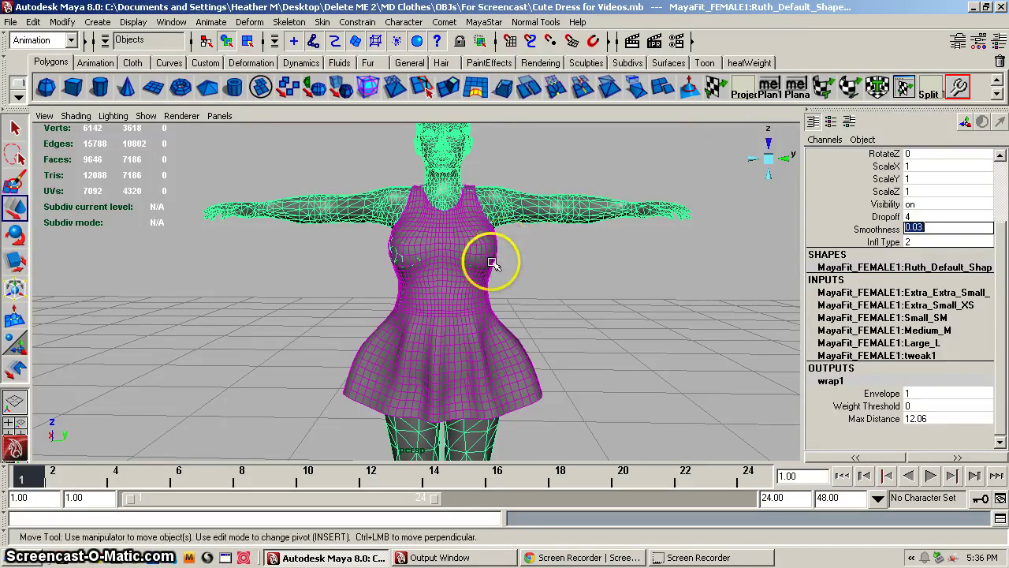
- Set the wrap1 Envelope to 1.2 and check the dress's fit around the bust
left_click_drag(412, 295, 480, 322, "alt")
left_click(465, 276)
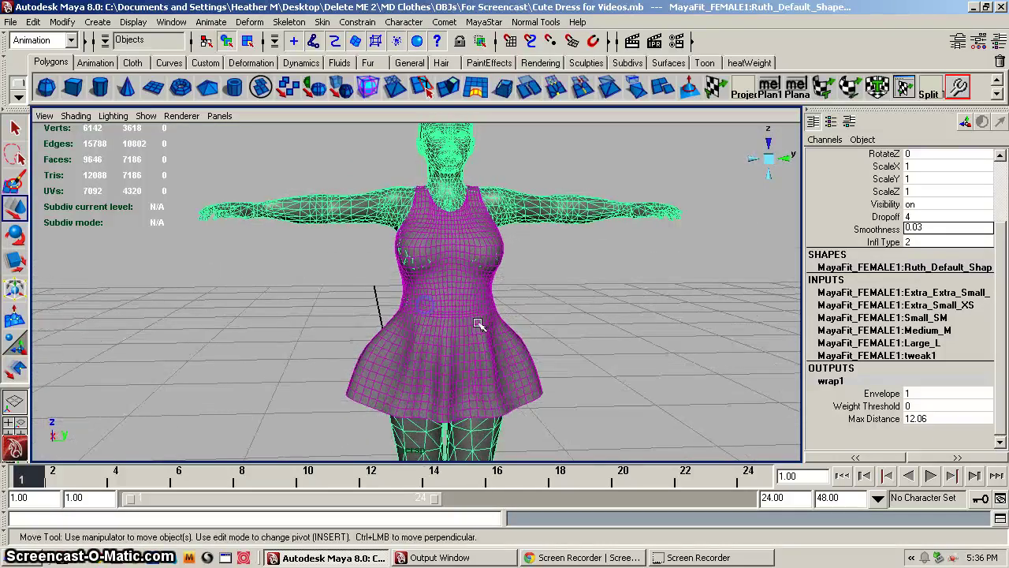
left_click(931, 391)
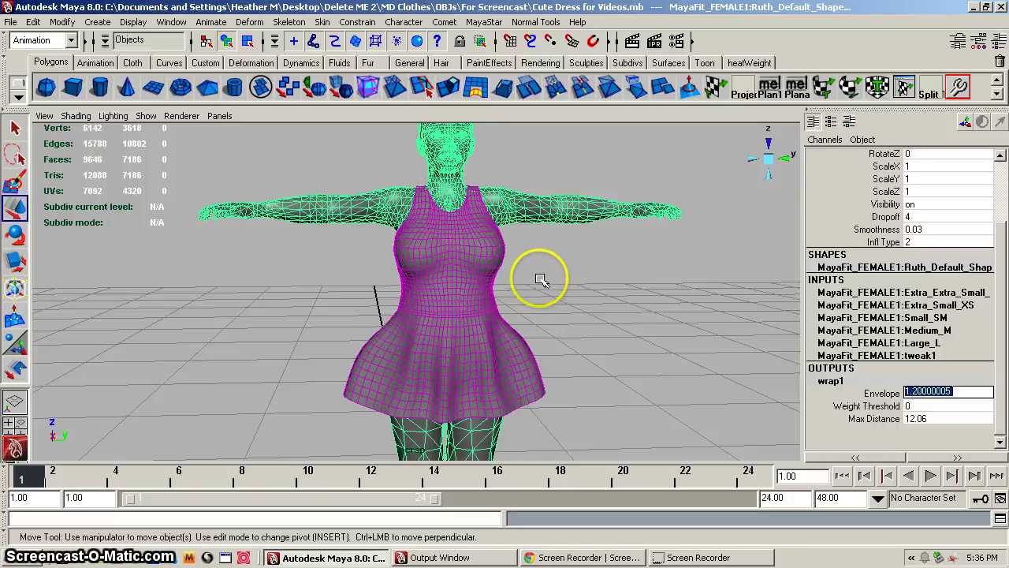
mouse_move(531, 279)
left_mouse_down("alt")
mouse_move(288, 270)
mouse_move(512, 280)
mouse_move(505, 295)
mouse_move(588, 288)
mouse_move(517, 279)
left_mouse_up("alt")
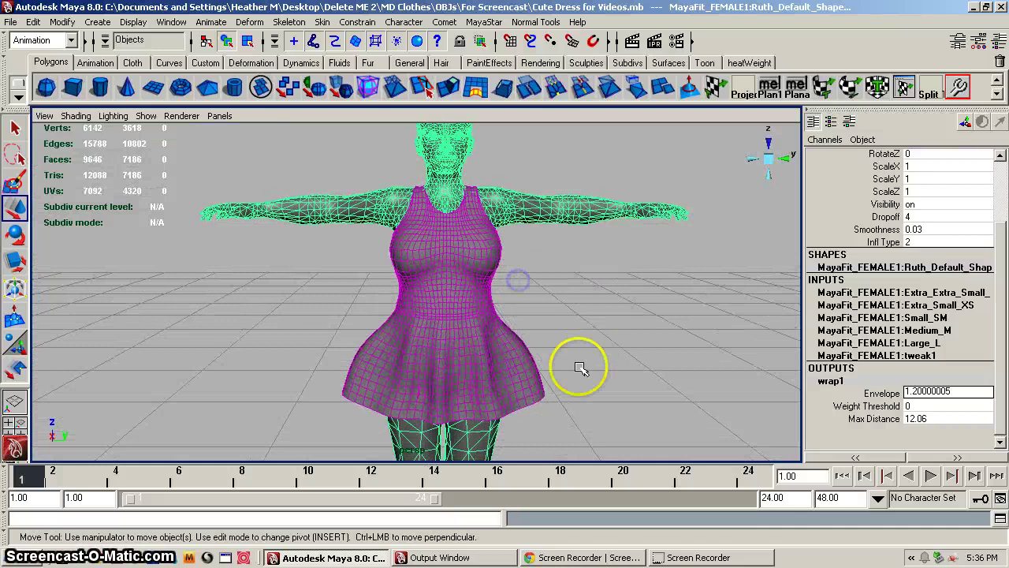
- Duplicate the wrapped dress and move the copy beside the avatar, about -2.05 along Y
left_click(529, 368)
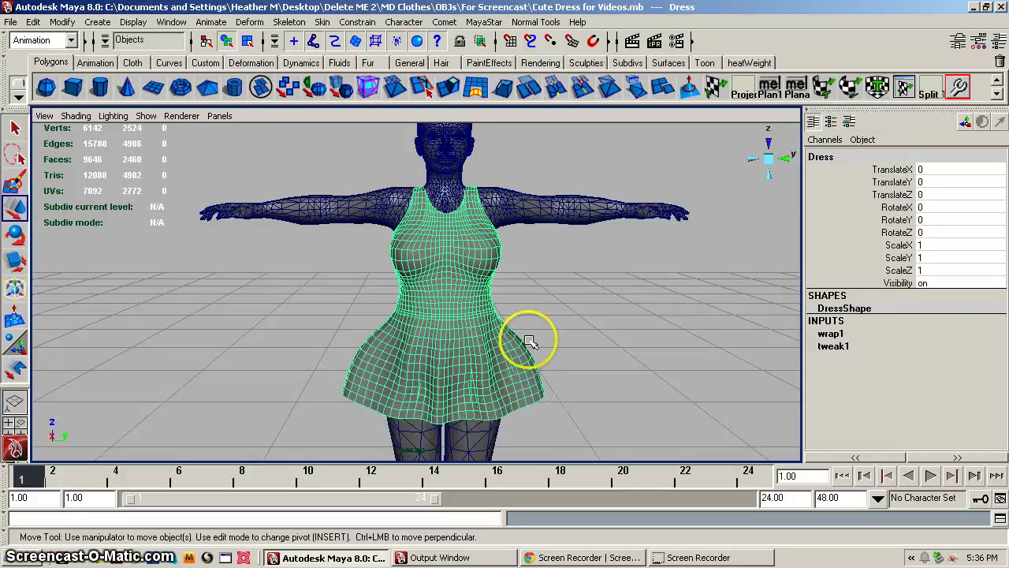
left_click_drag(522, 338, 509, 308, "alt")
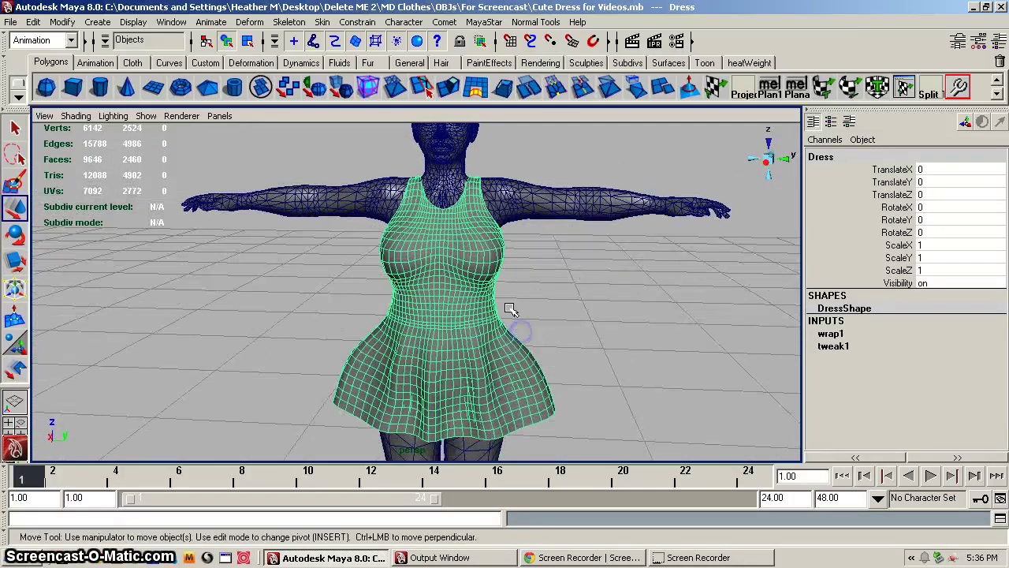
left_click(11, 21)
left_click(34, 21)
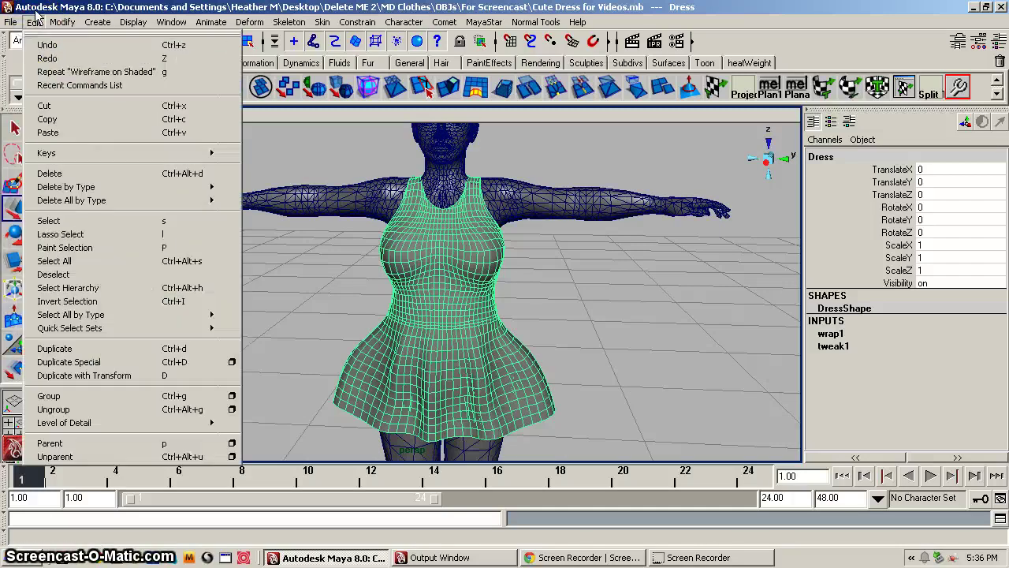
left_click(58, 348)
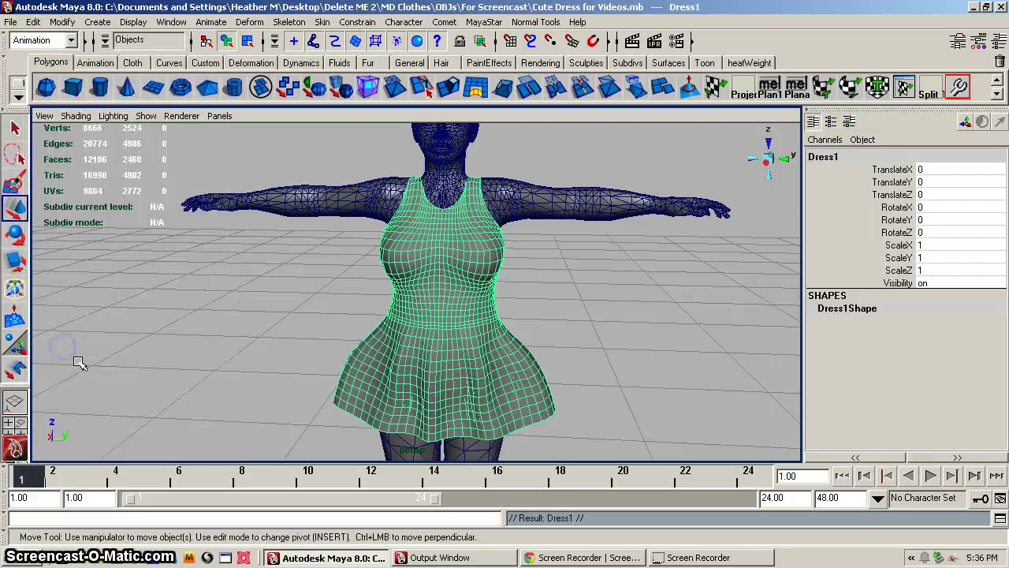
right_click_drag(606, 387, 315, 353, "alt")
right_click_drag(572, 354, 464, 342, "alt")
left_click_drag(479, 438, 246, 424)
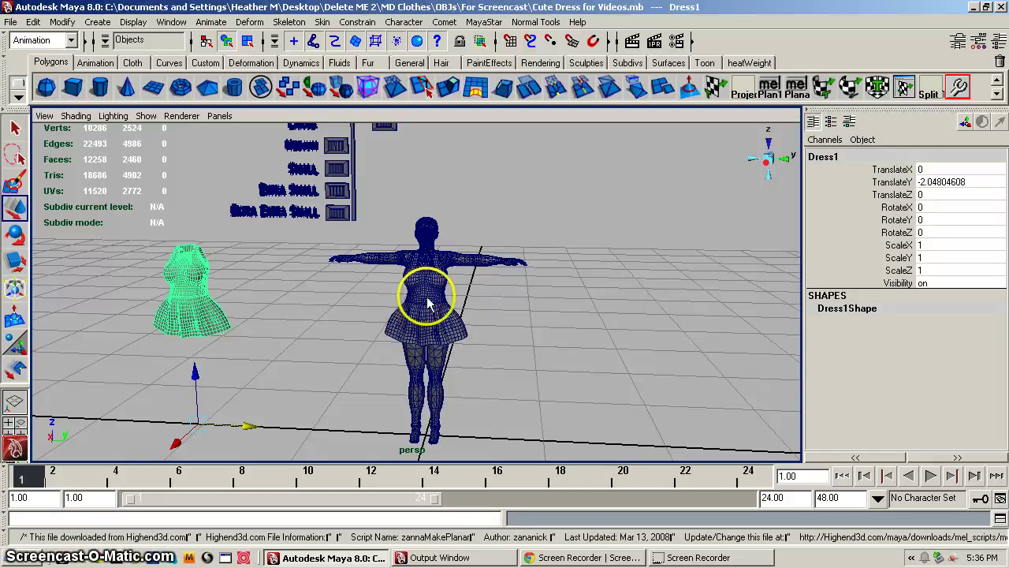
- Rename the duplicated dress as Large
double_click(834, 160)
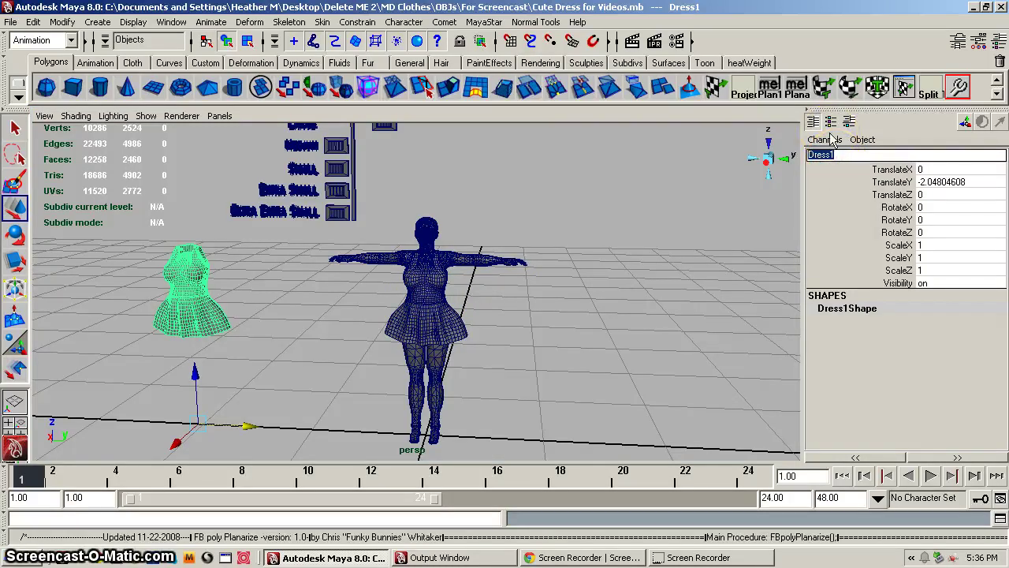
type("Larg")
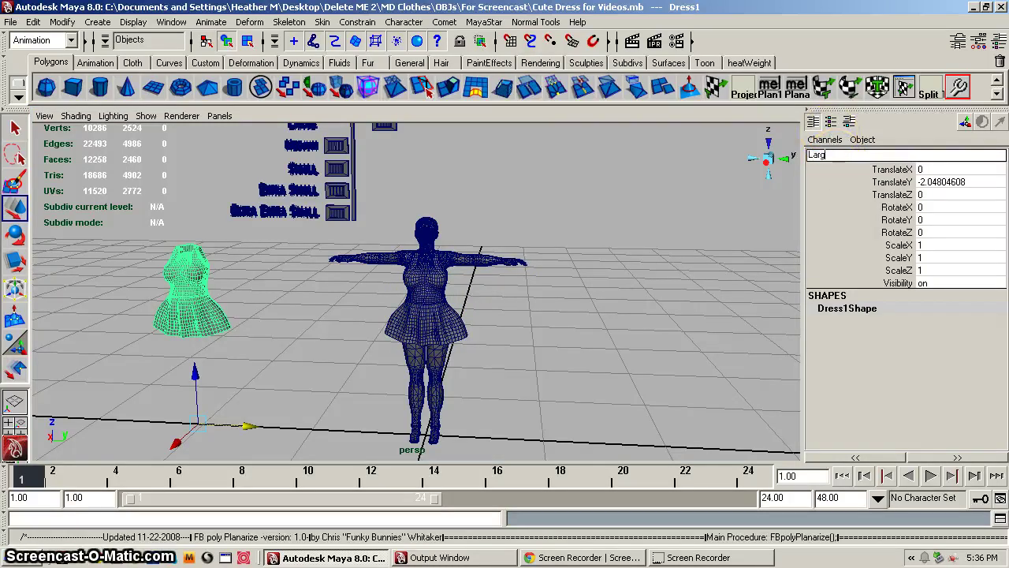
type("e")
key("Return")
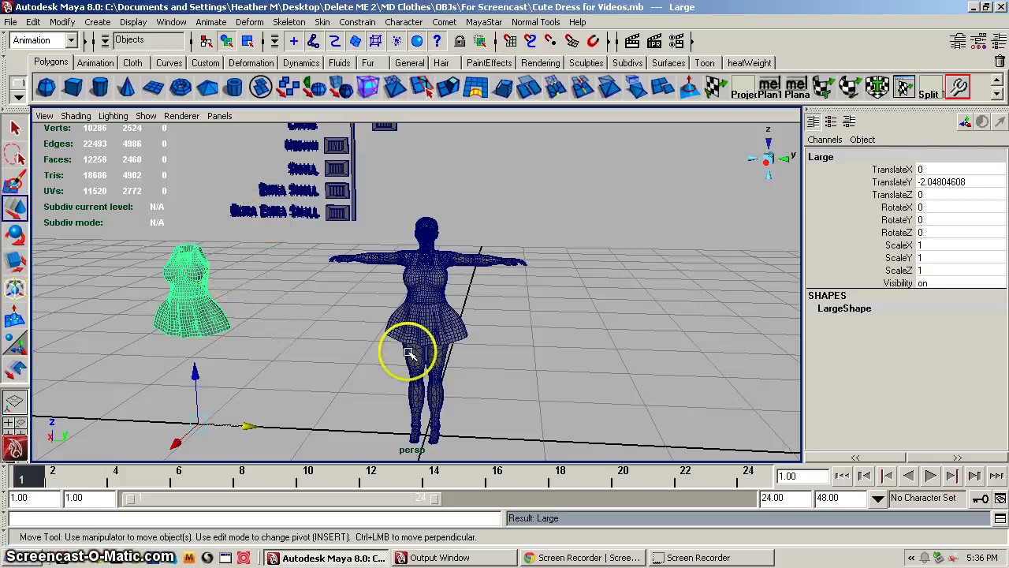
- Examine the wrapped dress's fit around the avatar's chest and shoulders and compare it with the Large copy
right_click_drag(397, 297, 507, 284, "alt")
right_click_drag(417, 290, 693, 245, "alt")
left_click(521, 283)
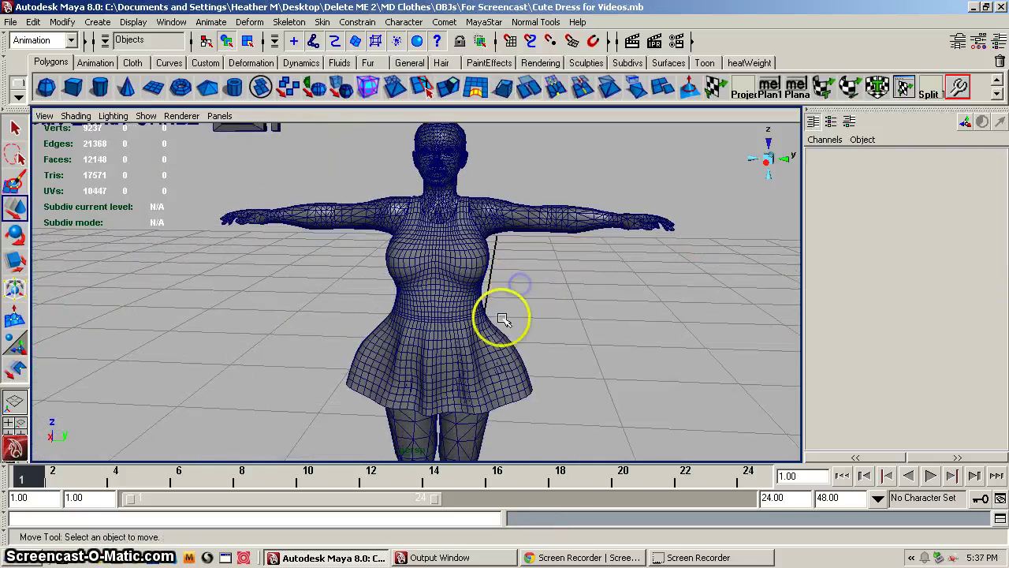
left_click(537, 223)
right_click_drag(557, 270, 676, 258, "alt")
left_click_drag(589, 283, 591, 322, "alt")
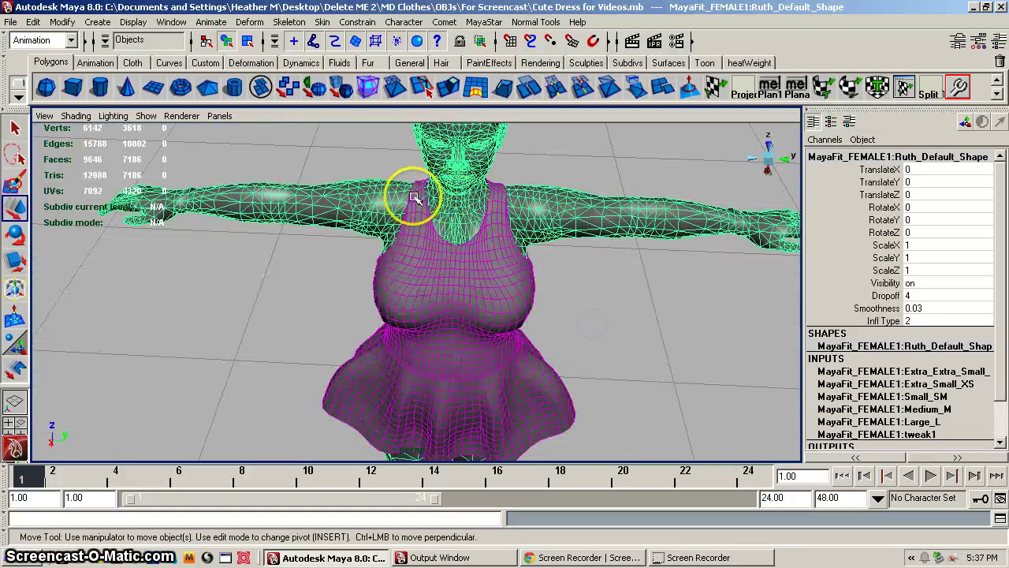
left_click_drag(469, 215, 481, 183, "alt")
right_click_drag(525, 231, 266, 286, "alt")
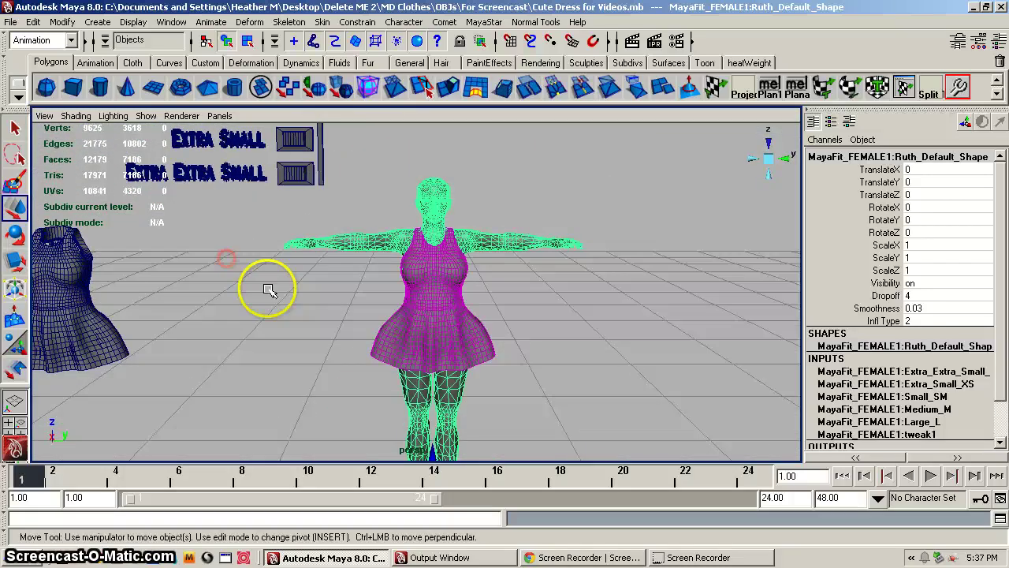
left_click(473, 352)
left_click_drag(473, 352, 490, 344)
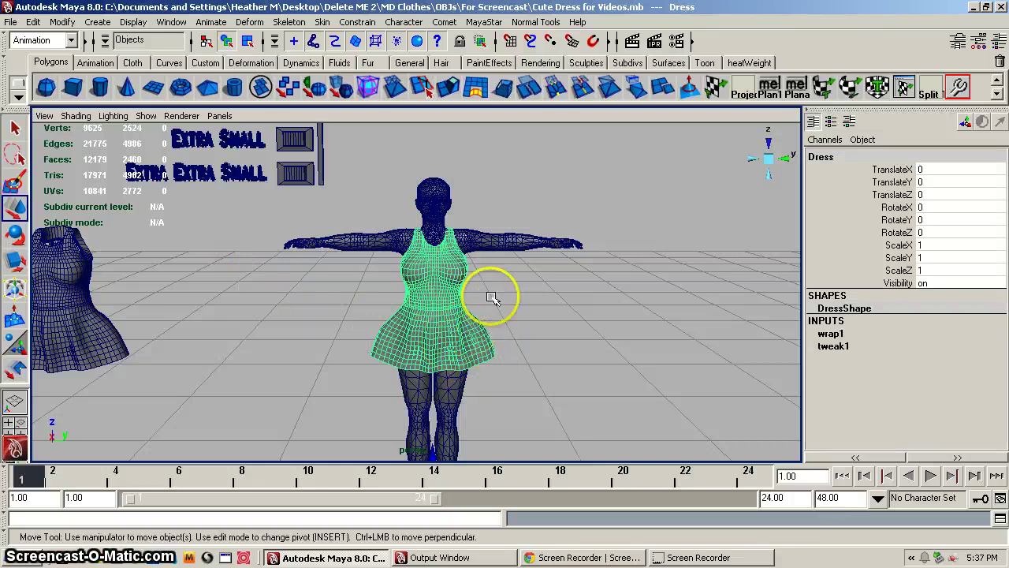
left_click(103, 350)
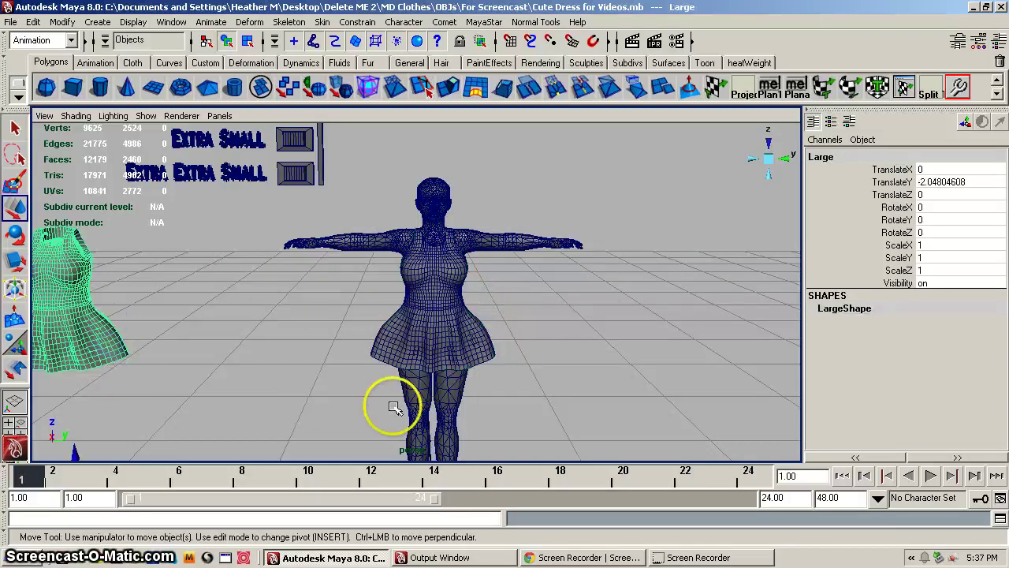
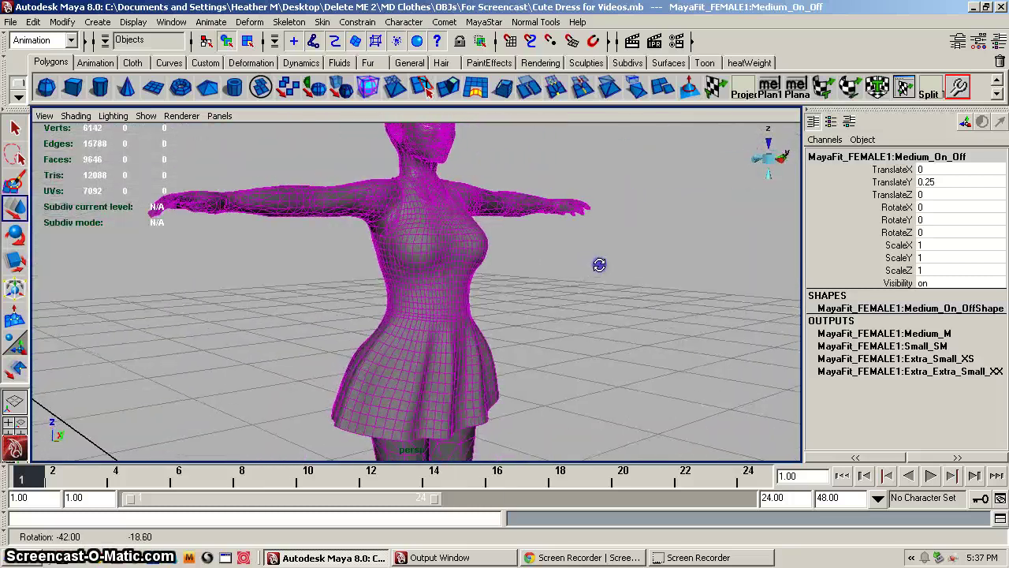
- Duplicate the dress fitted to the Medium body and place the copy between the Large copy and the avatar, about -1.28 along Y
left_click_drag(433, 261, 648, 254, "alt")
left_click_drag(581, 250, 90, 277, "alt")
right_click_drag(351, 295, 140, 306, "alt")
left_click(509, 348)
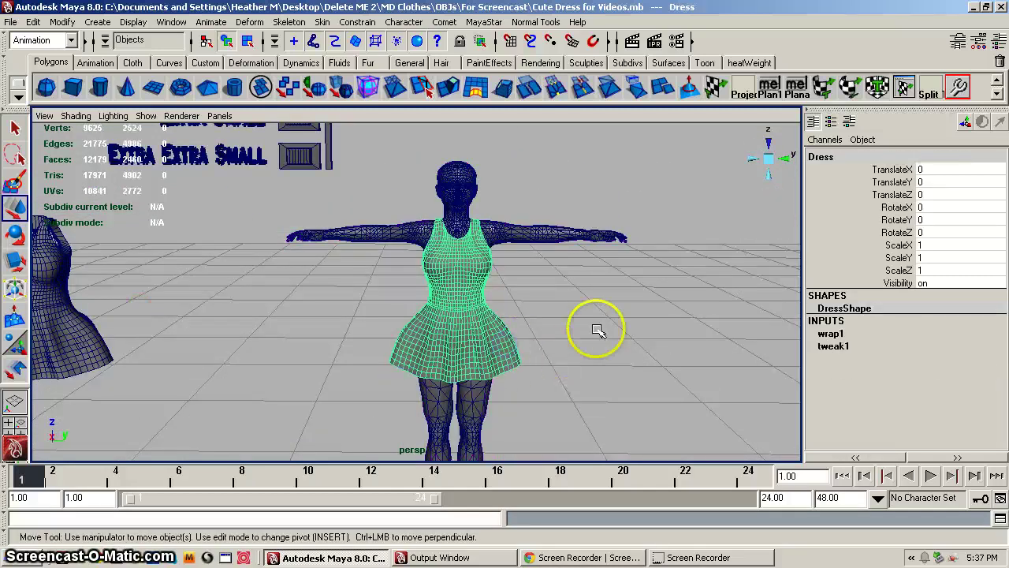
left_click_drag(595, 337, 541, 328, "alt")
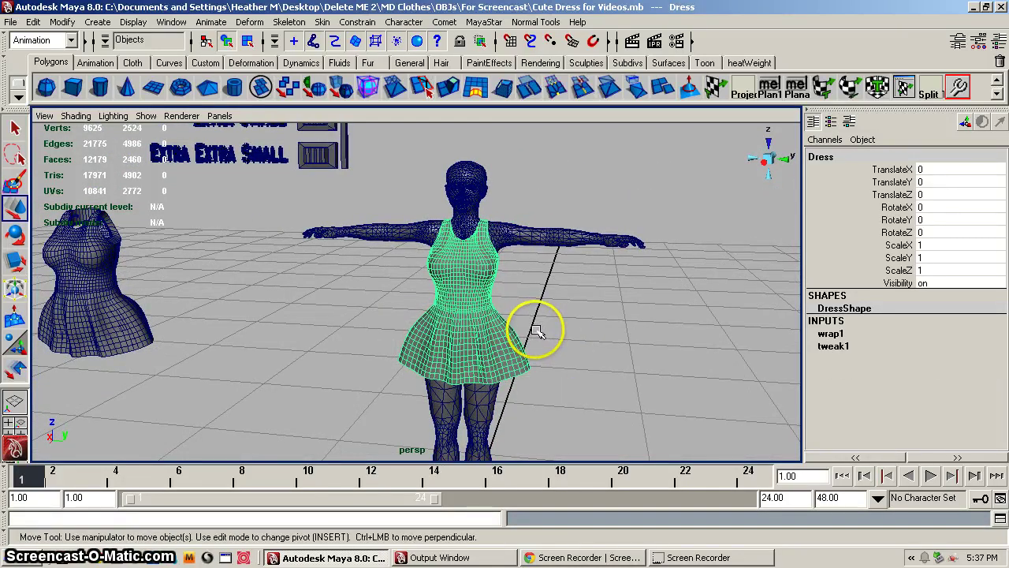
key("ctrl+d")
right_click_drag(538, 318, 453, 320, "alt")
left_click_drag(453, 320, 441, 320, "alt")
left_click_drag(504, 428, 297, 411)
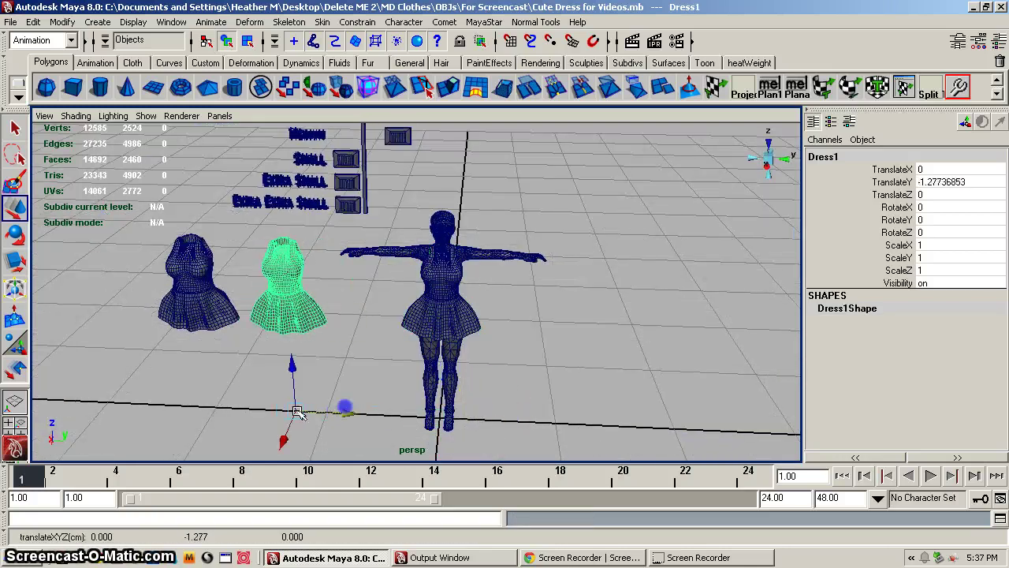
- Rename the second duplicated dress as Medium
double_click(845, 157)
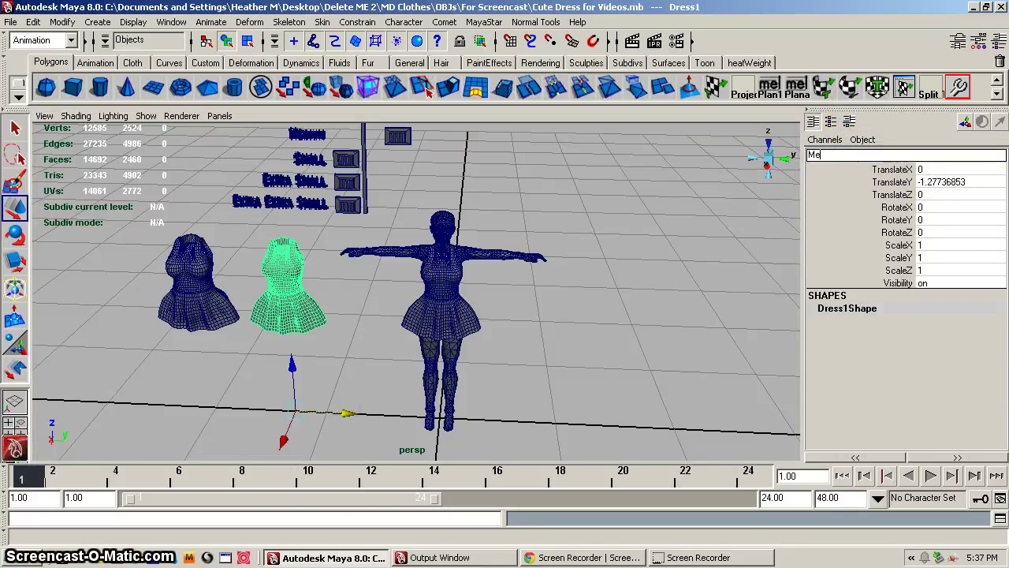
type("Medium")
key("Return")
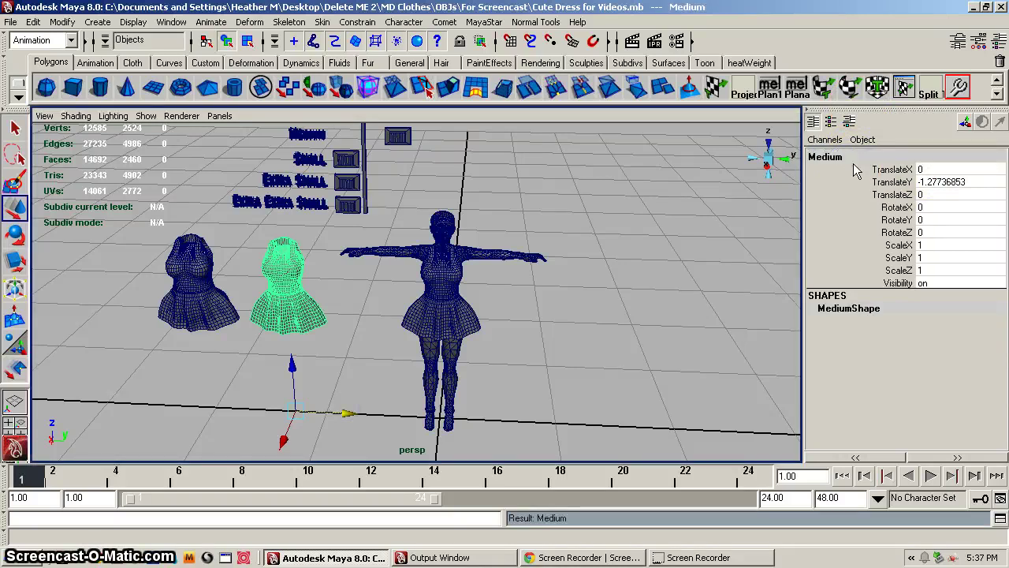
- Switch the Medium body size slider to OFF and the Small body size slider to ON
right_click_drag(376, 295, 497, 294, "alt")
left_click_drag(349, 328, 355, 293, "alt")
middle_click_drag(372, 331, 383, 365, "alt")
left_click_drag(418, 155, 476, 152)
left_click_drag(344, 155, 339, 153)
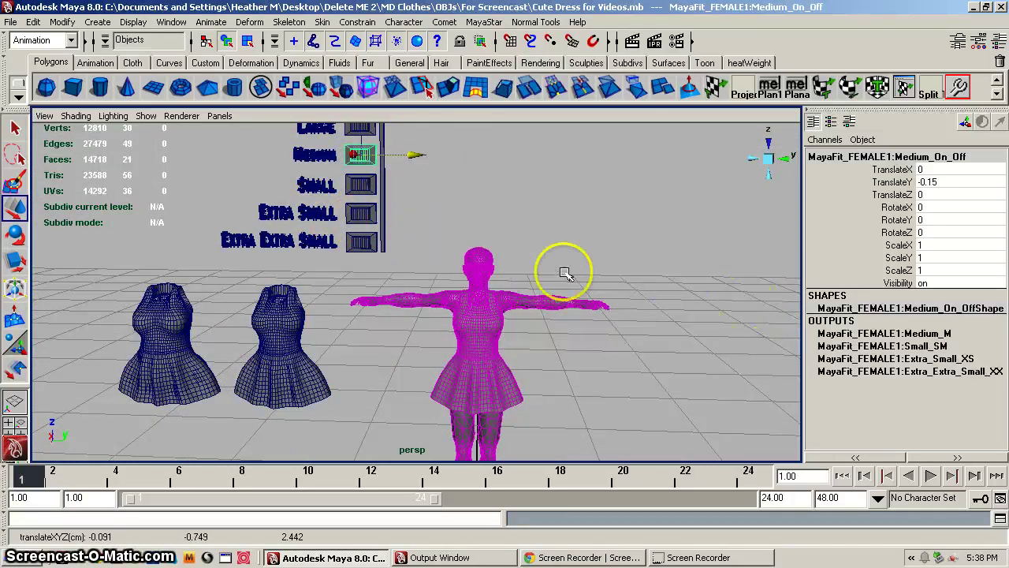
left_click(364, 186)
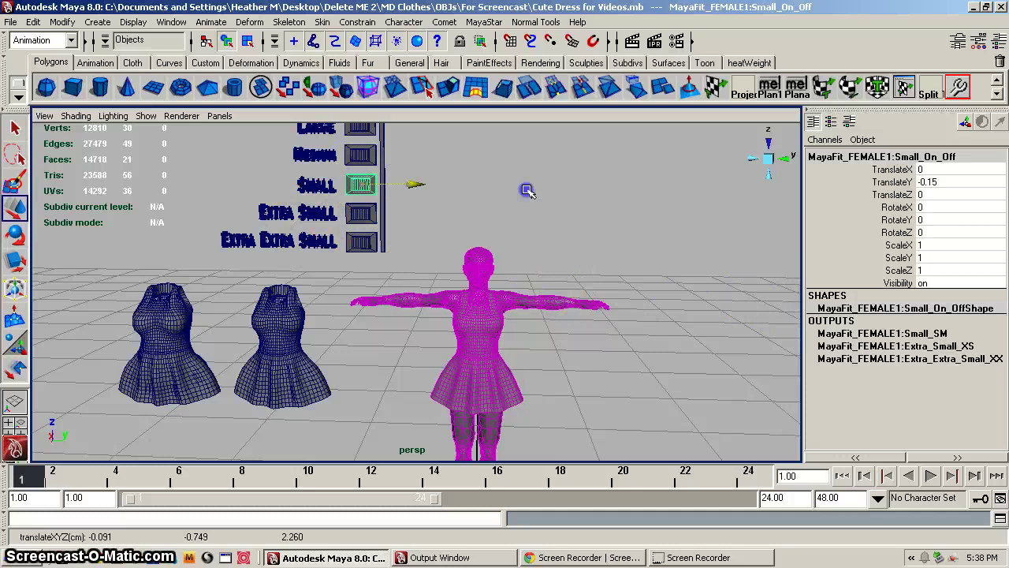
left_click_drag(526, 190, 532, 190)
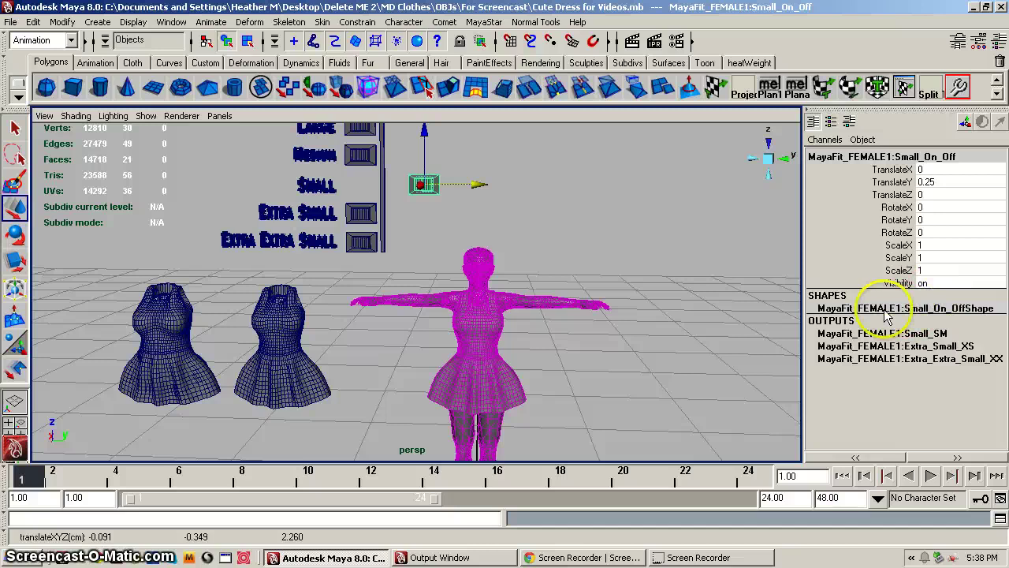
- Show the wrap1 deformer's settings, including envelope and max distance, for the avatar mesh
left_click(552, 309)
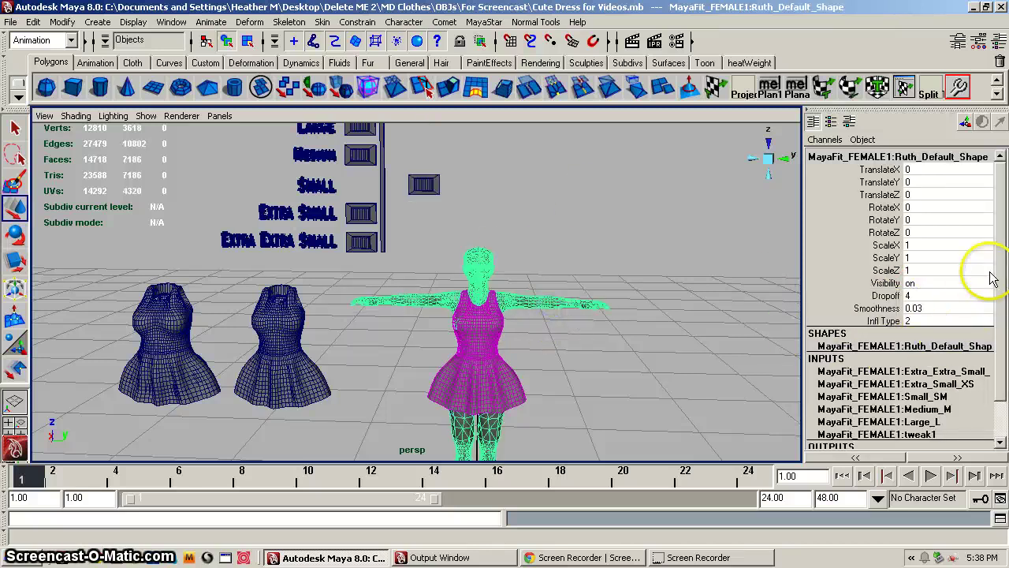
left_click_drag(1001, 289, 1001, 330)
left_click(830, 419)
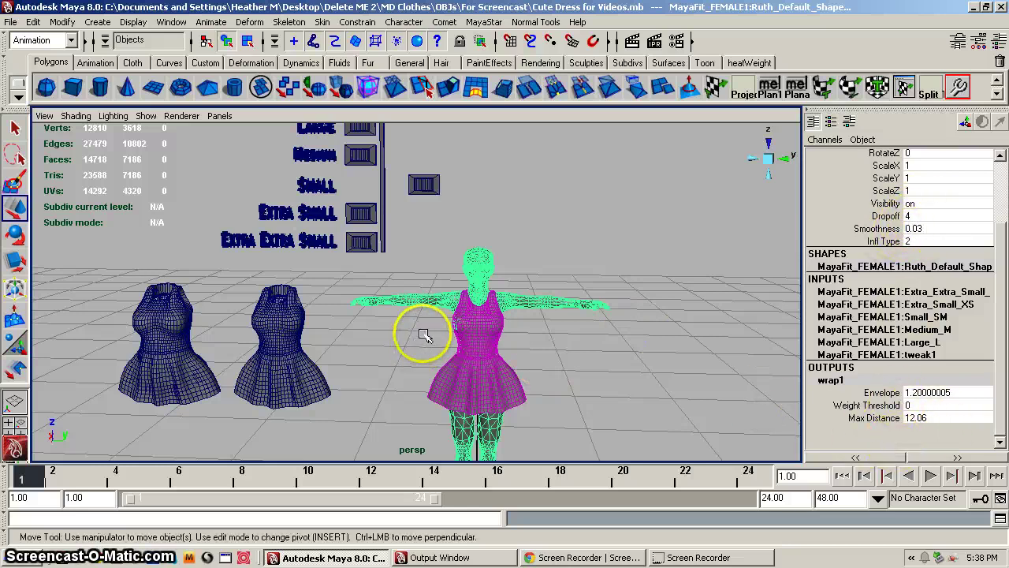
middle_click_drag(418, 334, 612, 336, "alt")
right_click_drag(612, 337, 744, 295, "alt")
middle_click_drag(637, 271, 530, 345, "alt")
right_click_drag(530, 345, 506, 305, "alt")
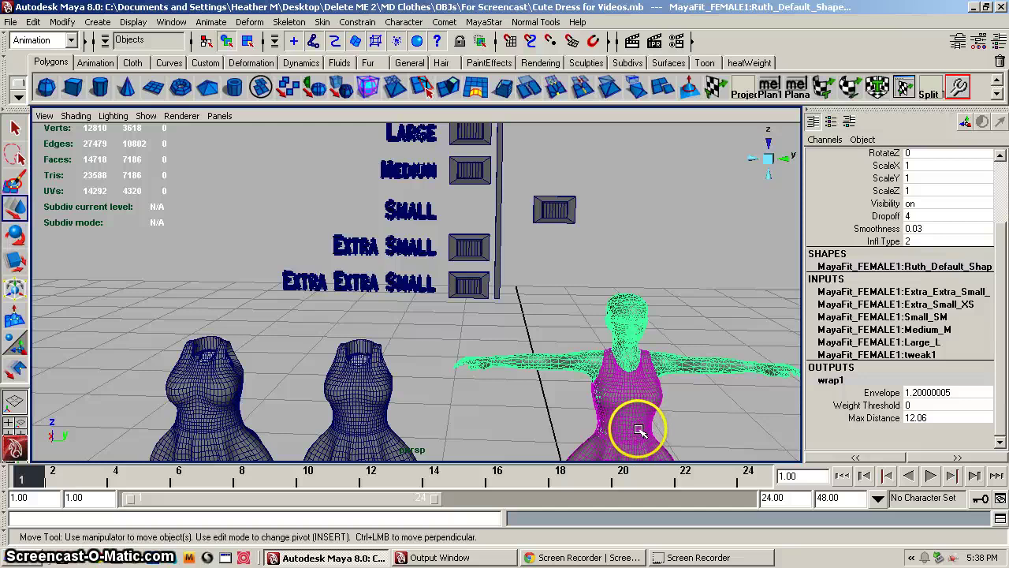
- Switch the Small body size slider to OFF and clear the selection
left_click(555, 213)
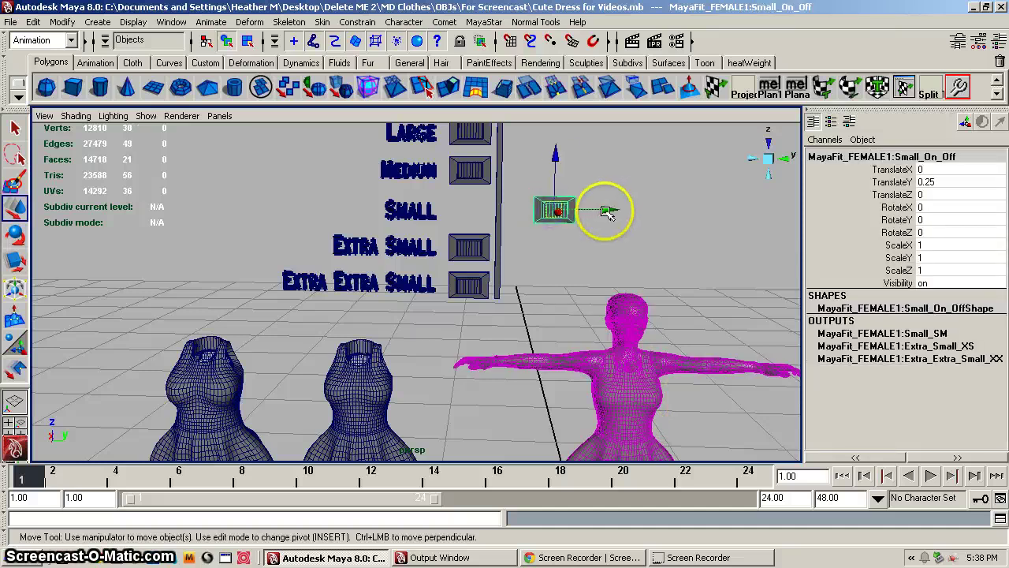
left_click_drag(609, 208, 467, 210)
middle_click_drag(623, 398, 591, 293, "alt")
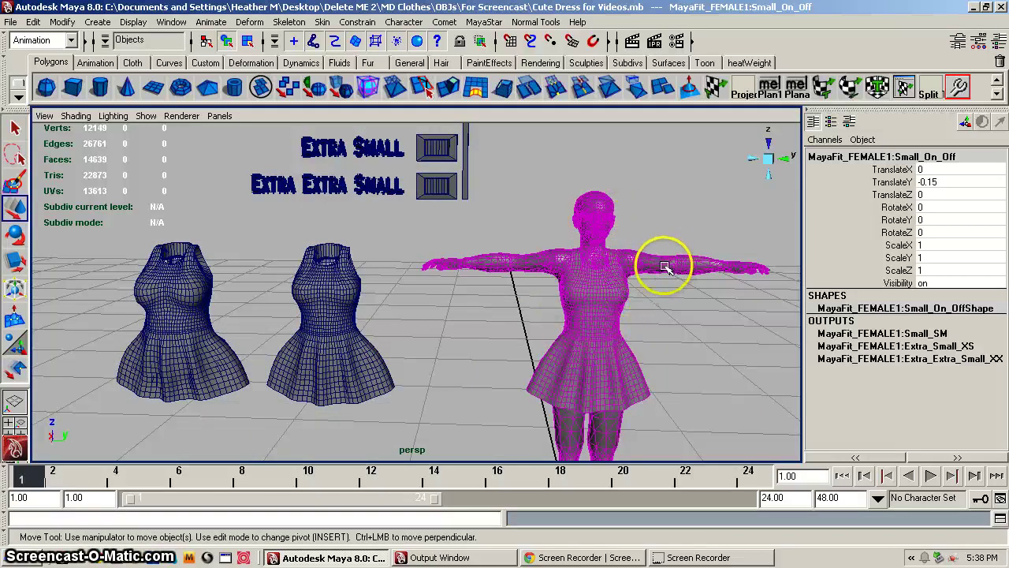
left_click(664, 231)
middle_click_drag(577, 254, 579, 353, "alt")
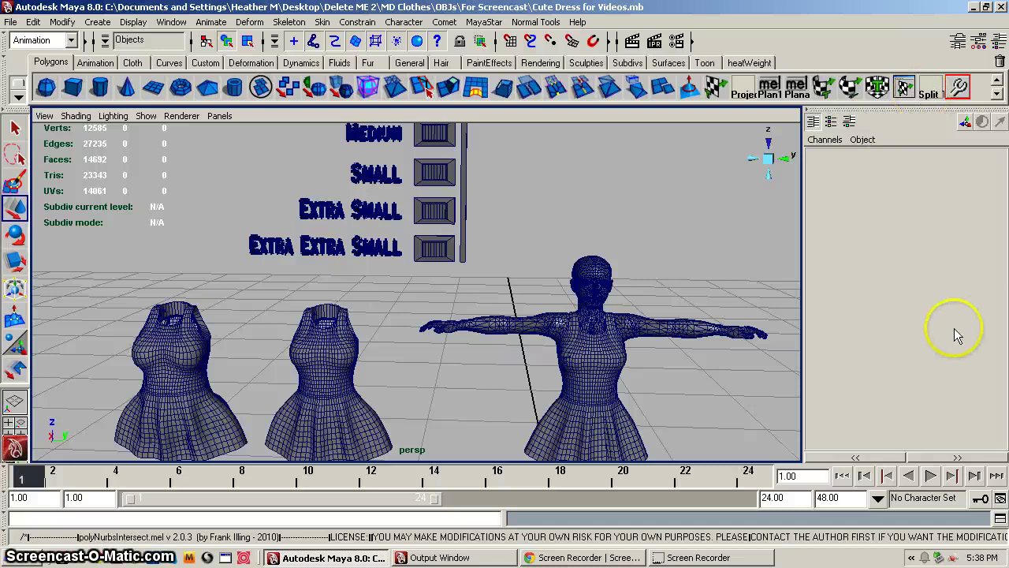
- Display the Large and Medium dress copies with their textures and turn off Wireframe on Shaded
middle_click_drag(568, 261, 706, 213, "alt")
right_click_drag(555, 264, 646, 263, "alt")
middle_click_drag(613, 302, 642, 264, "alt")
right_click_drag(591, 279, 624, 279, "alt")
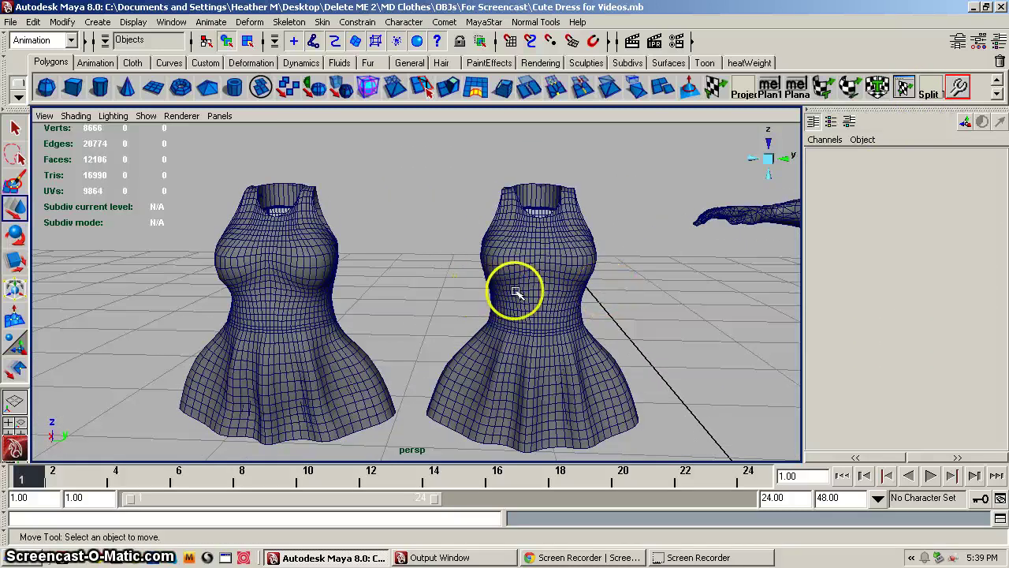
key("6")
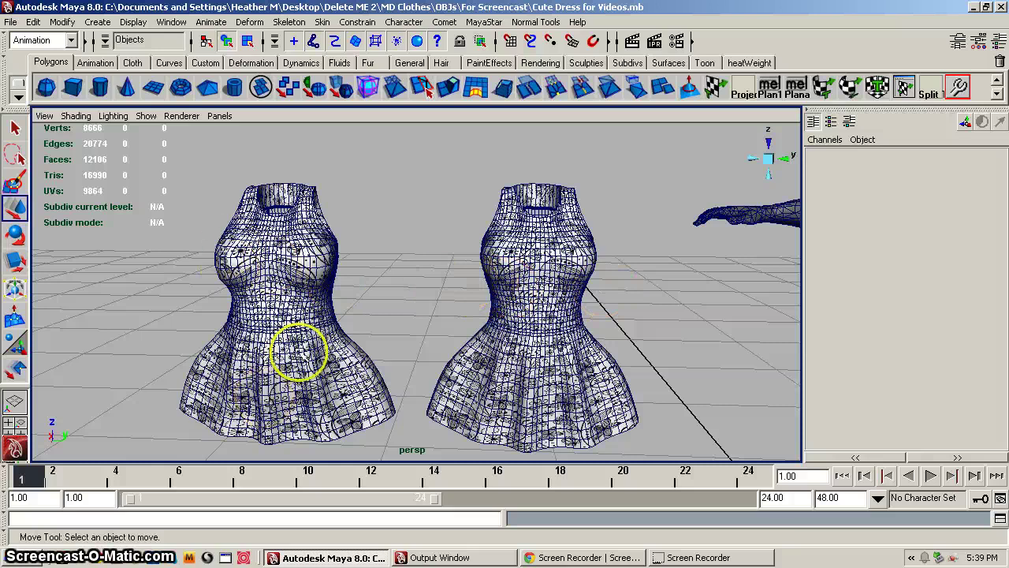
left_click(79, 118)
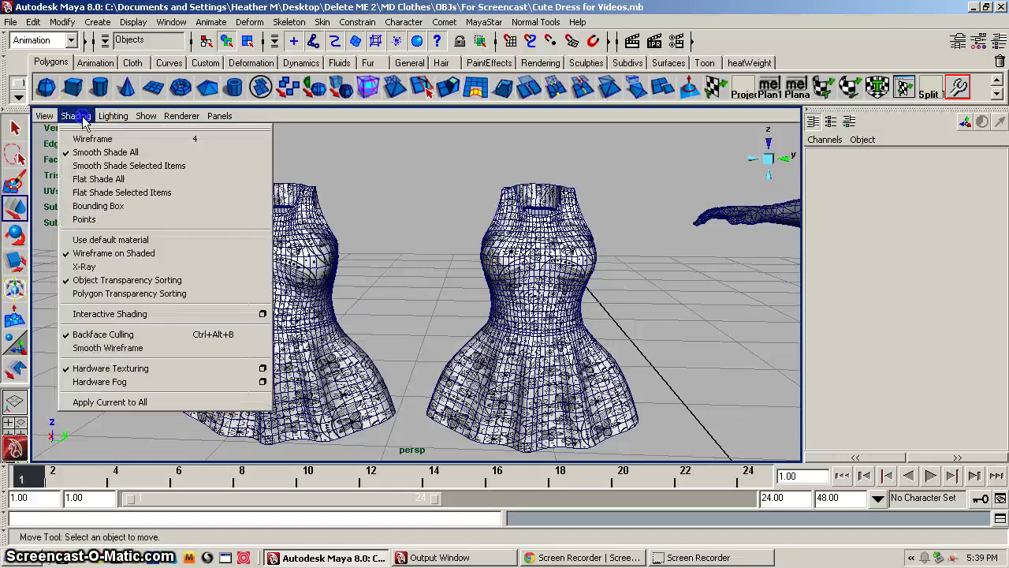
left_click(99, 251)
- Examine the floral texture across the bust and waist of the Large dress for stretching and compare it with the Medium copy
middle_click_drag(426, 226, 421, 189, "alt")
right_click_drag(421, 189, 564, 205, "alt")
middle_click_drag(507, 237, 410, 228, "alt")
right_click_drag(389, 227, 591, 229, "alt")
middle_click_drag(478, 211, 449, 257, "alt")
middle_click_drag(381, 215, 631, 240, "alt")
middle_click_drag(300, 227, 477, 232, "alt")
mouse_move(418, 250)
left_mouse_down("alt")
mouse_move(425, 277)
mouse_move(418, 245)
left_mouse_up("alt")
middle_click_drag(394, 234, 503, 242, "alt")
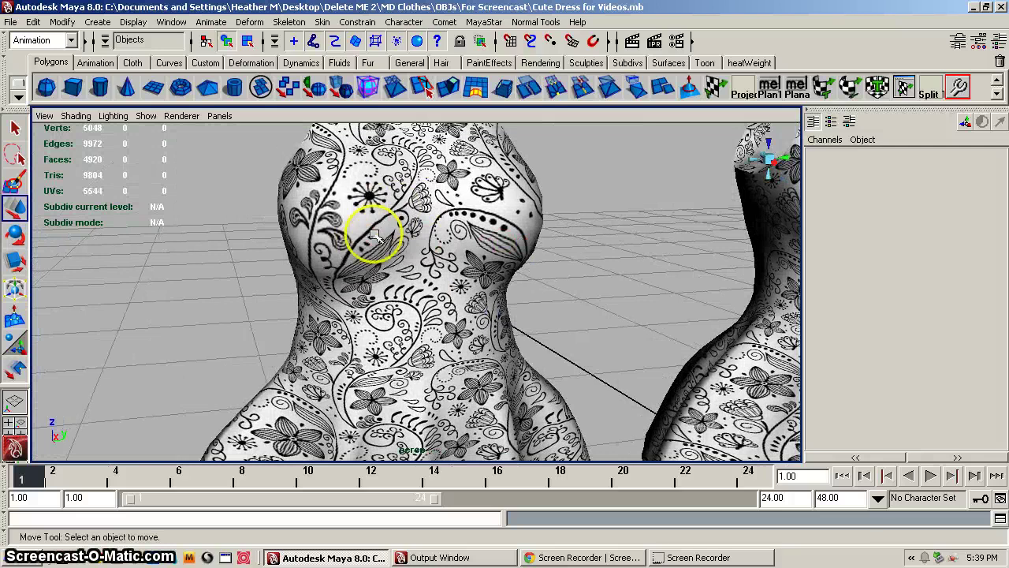
mouse_move(366, 271)
left_mouse_down("alt")
mouse_move(329, 275)
mouse_move(378, 267)
left_mouse_up("alt")
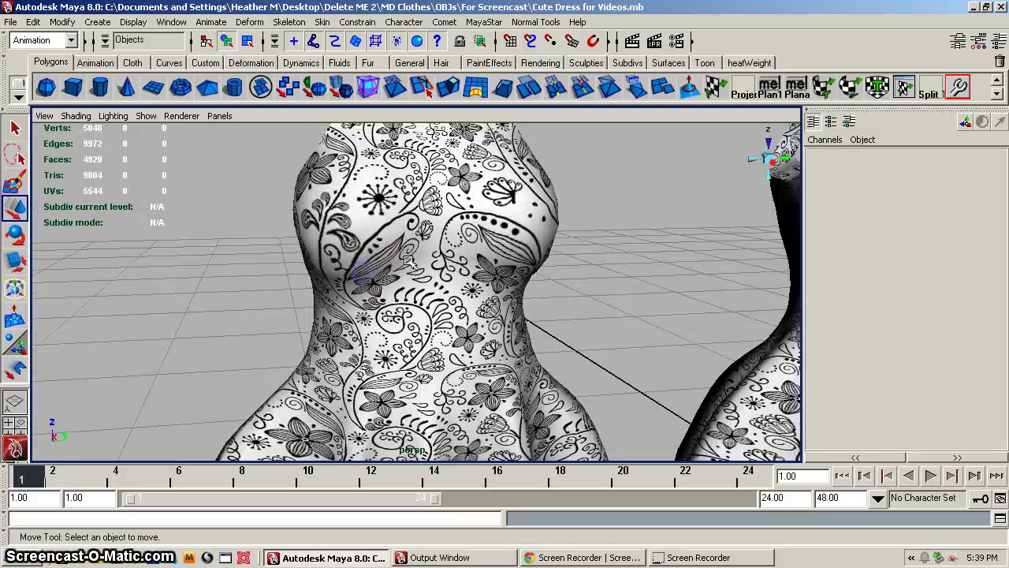
left_click_drag(445, 281, 412, 284, "alt")
right_click_drag(412, 284, 292, 229, "alt")
left_click_drag(380, 282, 387, 265, "alt")
middle_click_drag(465, 280, 281, 241, "alt")
- Open the Large dress in the UV Texture Editor and select its bodice UV shell with the Move UV Shell tool
left_click(263, 233)
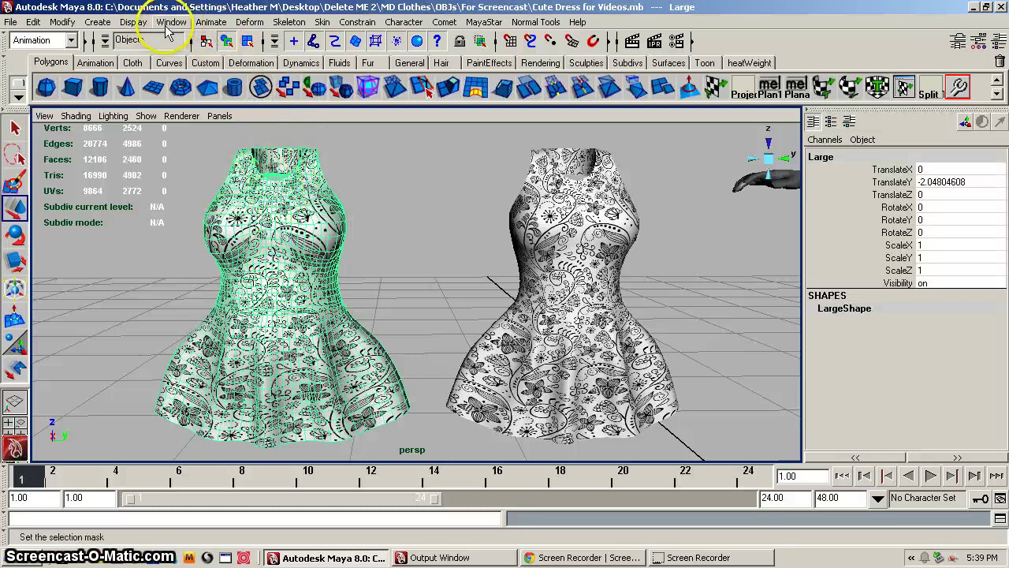
left_click(210, 21)
left_click(171, 21)
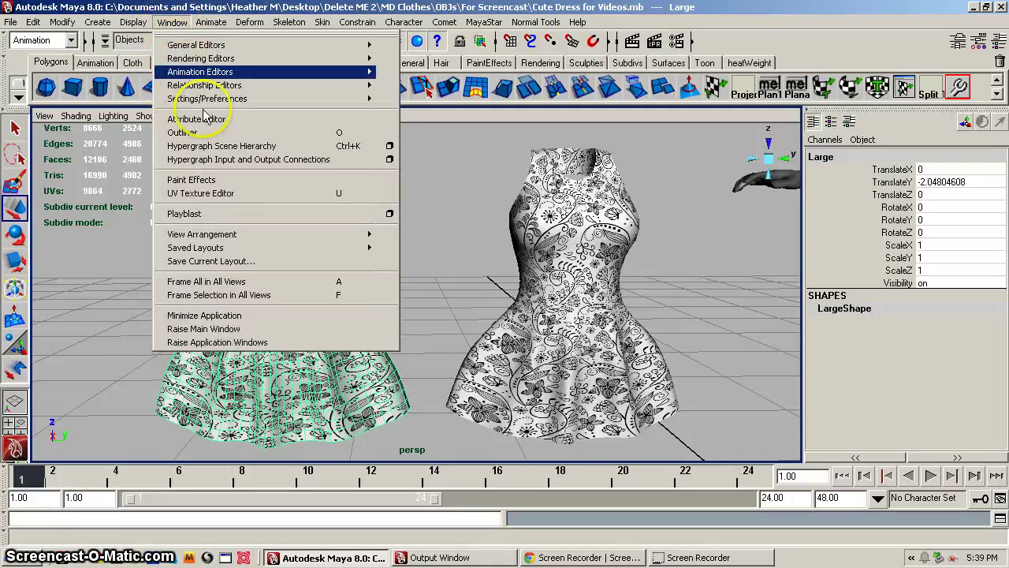
left_click(209, 195)
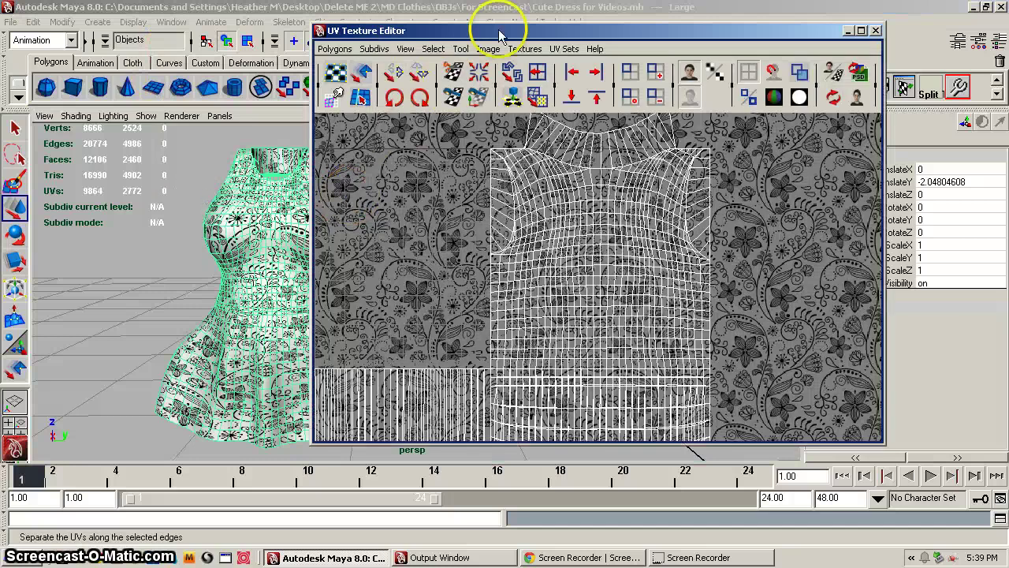
left_click_drag(505, 32, 633, 42)
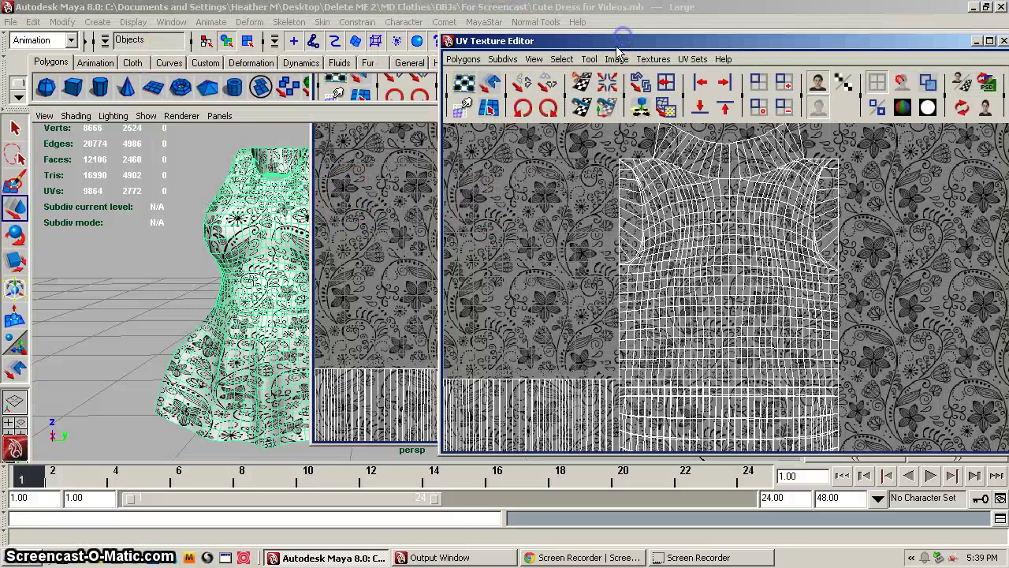
left_click(490, 87)
left_click(705, 424)
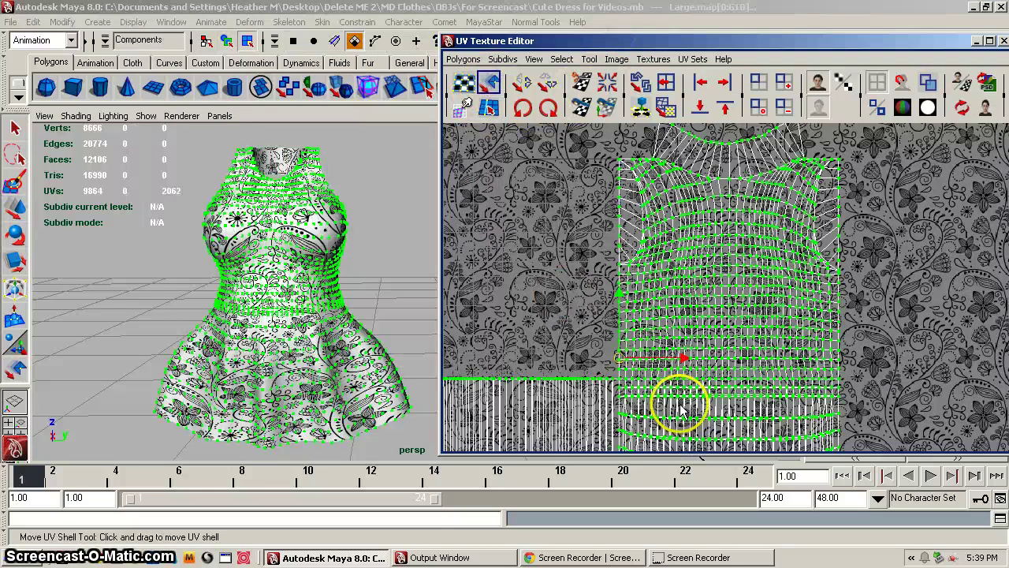
- Open the Relax UVs options for the selected bodice shell and inspect the texture over the Large dress's bust
left_click(528, 46)
left_click(463, 60)
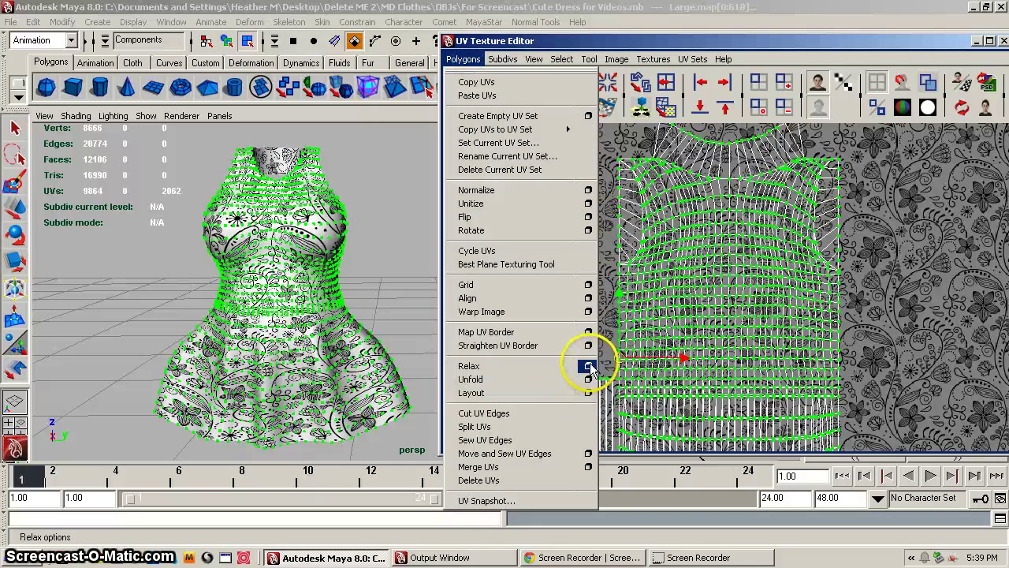
left_click(589, 365)
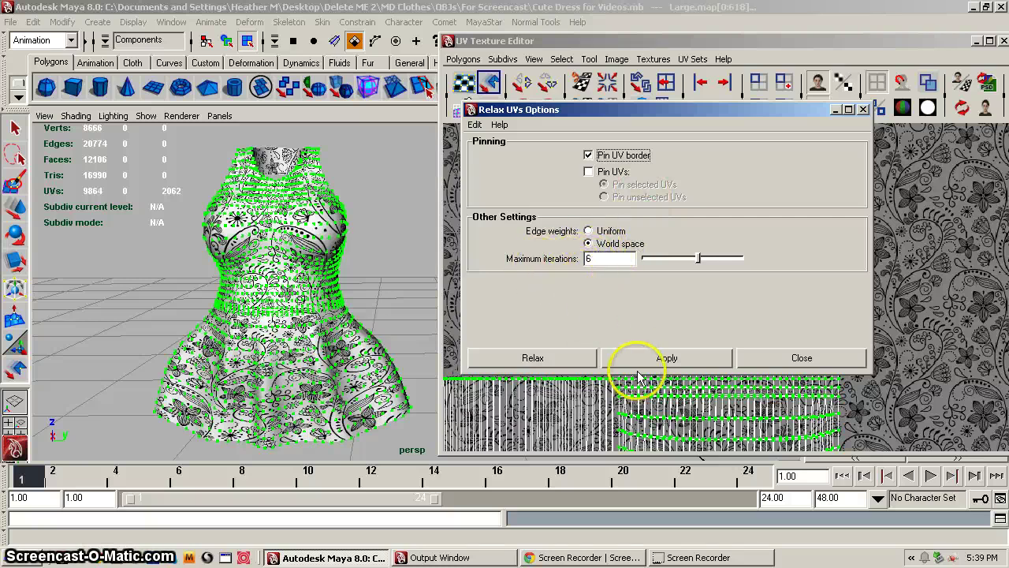
right_click_drag(387, 225, 481, 212, "alt")
left_click_drag(335, 238, 345, 251, "alt")
middle_click_drag(344, 251, 417, 288, "alt")
right_click_drag(308, 281, 302, 300, "alt")
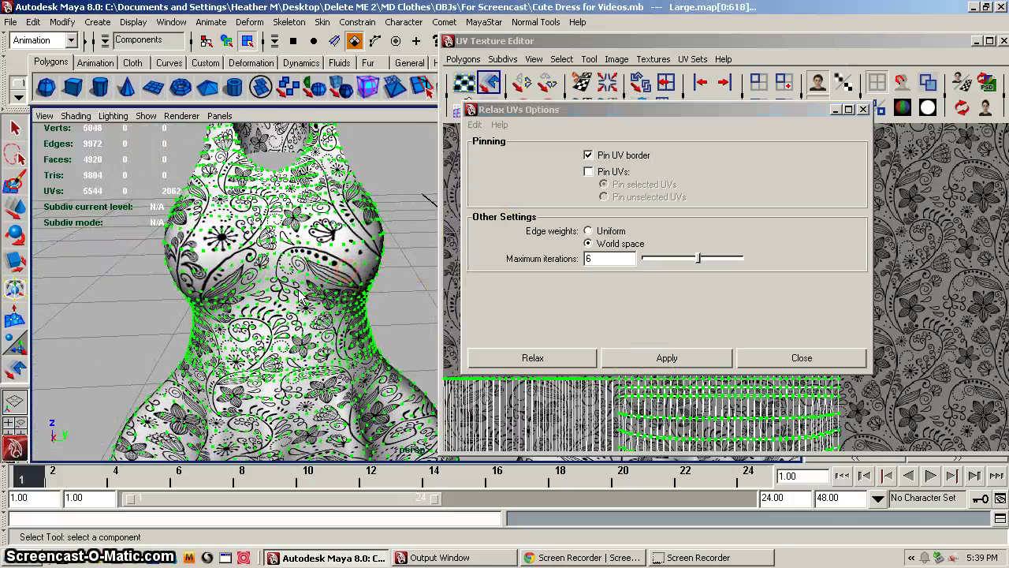
left_click_drag(302, 300, 302, 268, "alt")
right_click_drag(303, 268, 318, 292, "alt")
left_click_drag(318, 293, 301, 313, "alt")
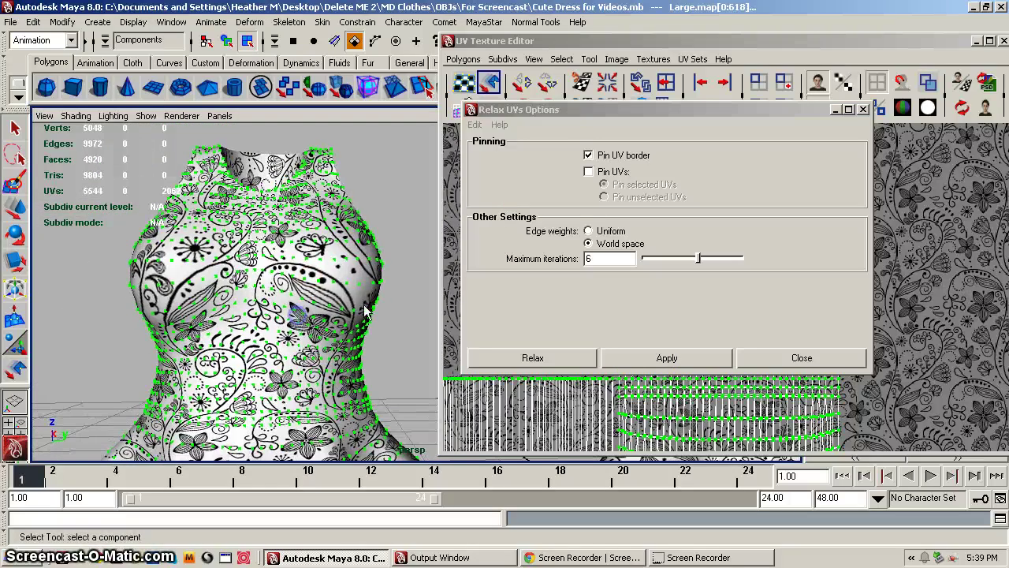
- Relax the bodice UVs repeatedly with Pin UV border, World space edge weights and 6 maximum iterations, and close both UV windows
left_click(637, 358)
left_click(611, 362)
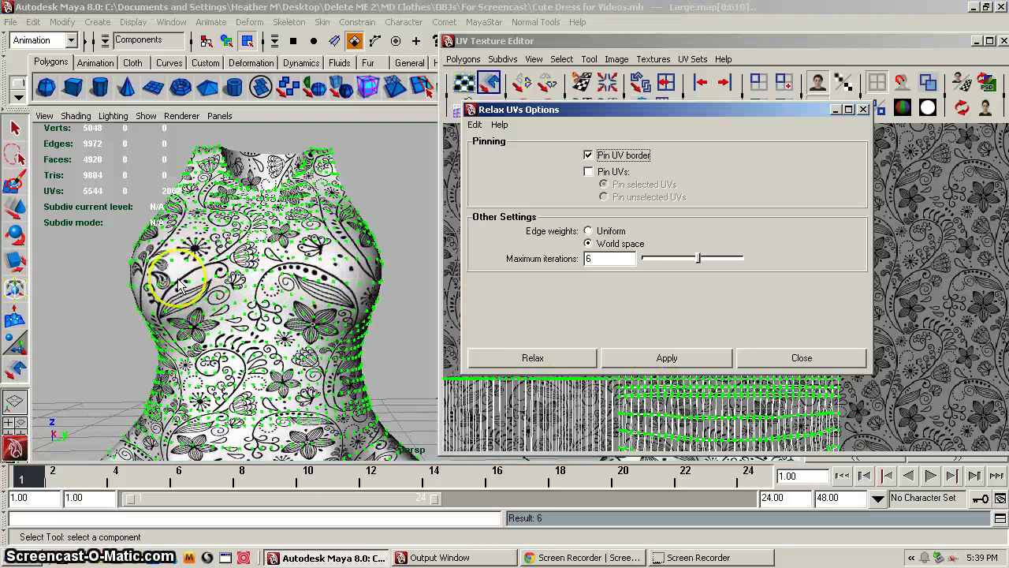
left_click(653, 358)
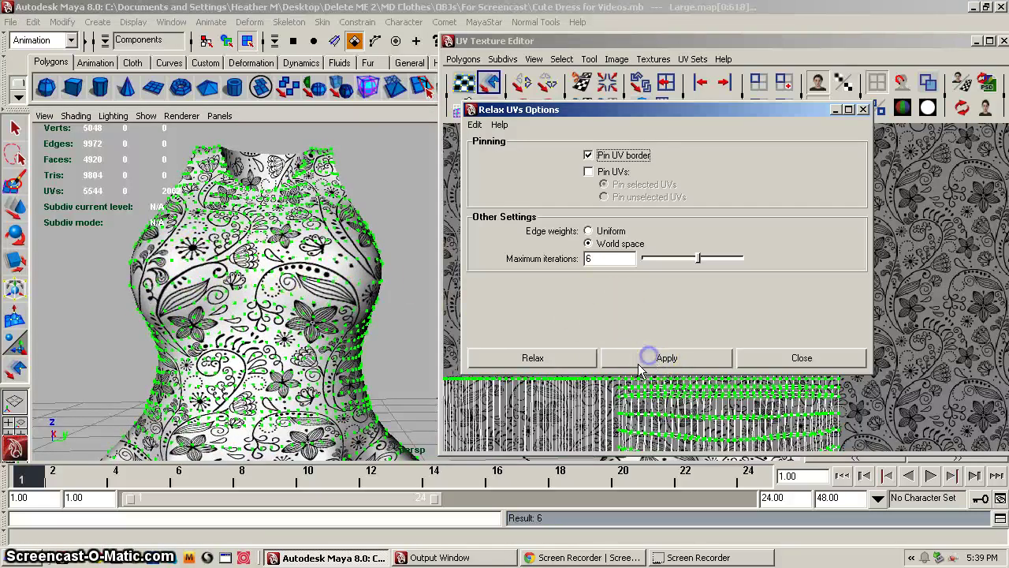
left_click(643, 357)
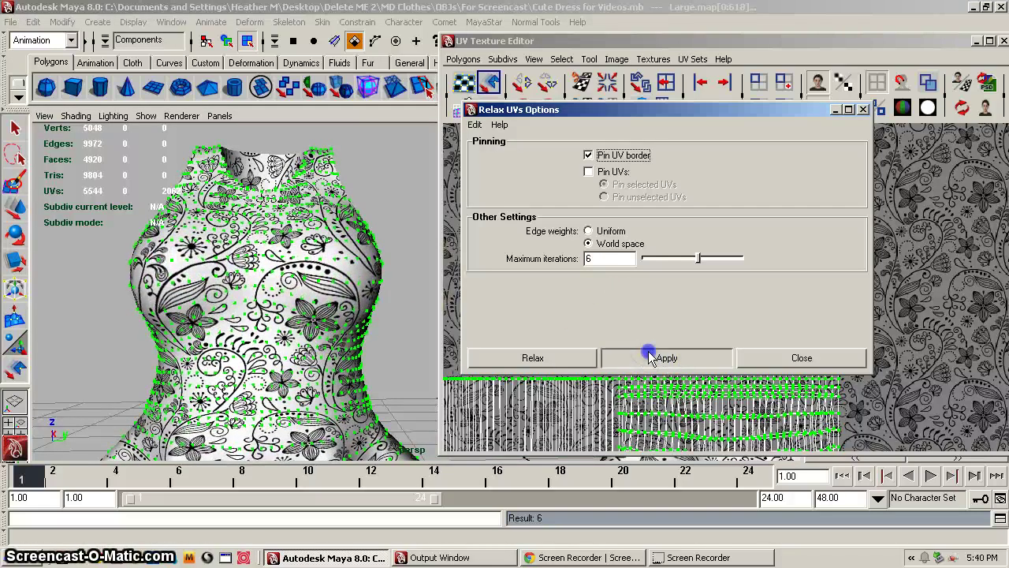
left_click(645, 357)
left_click(643, 357)
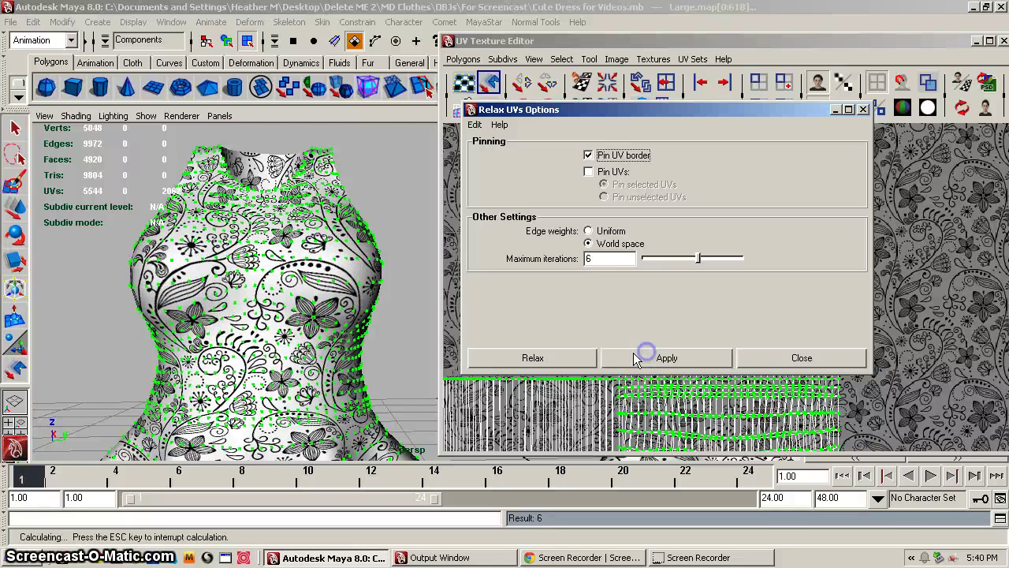
left_click(644, 355)
left_click(627, 360)
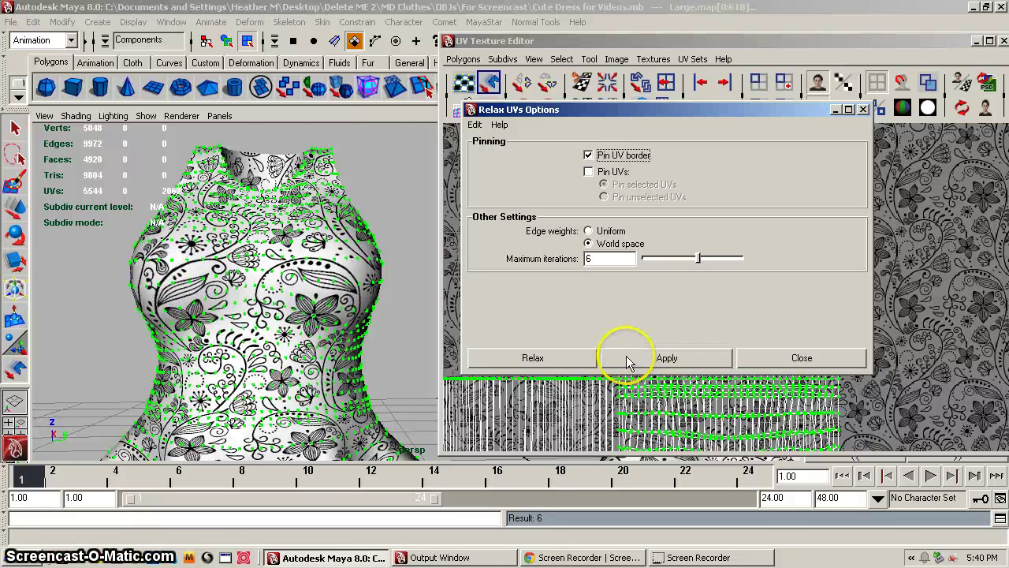
mouse_move(334, 270)
left_mouse_down("alt")
mouse_move(292, 281)
mouse_move(331, 282)
left_mouse_up("alt")
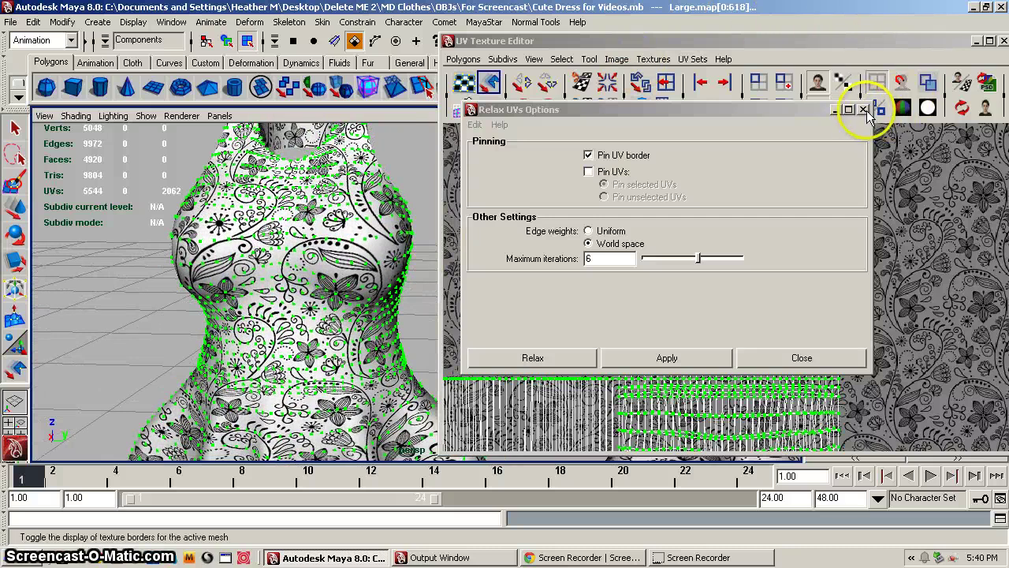
left_click(862, 109)
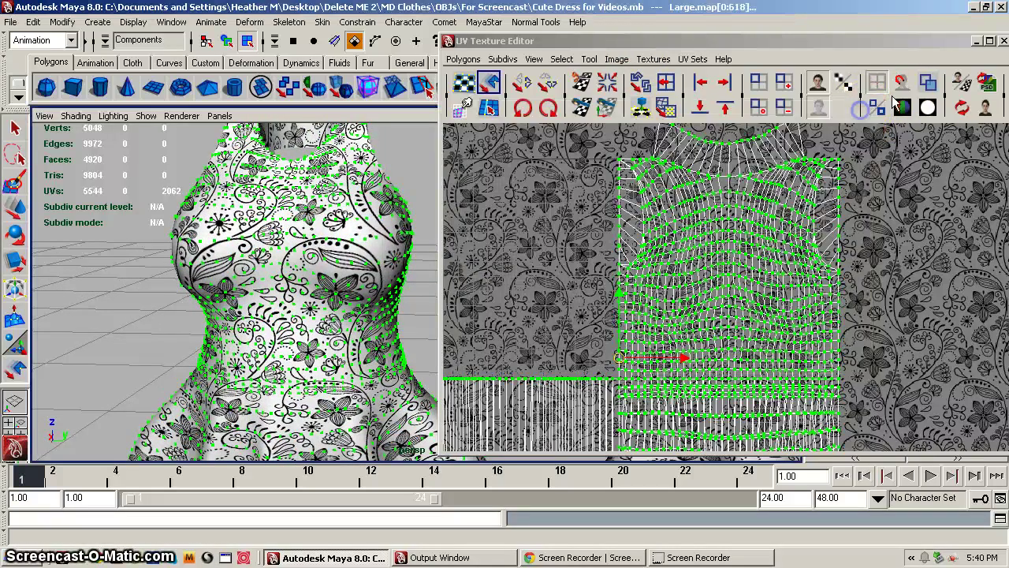
left_click(1003, 41)
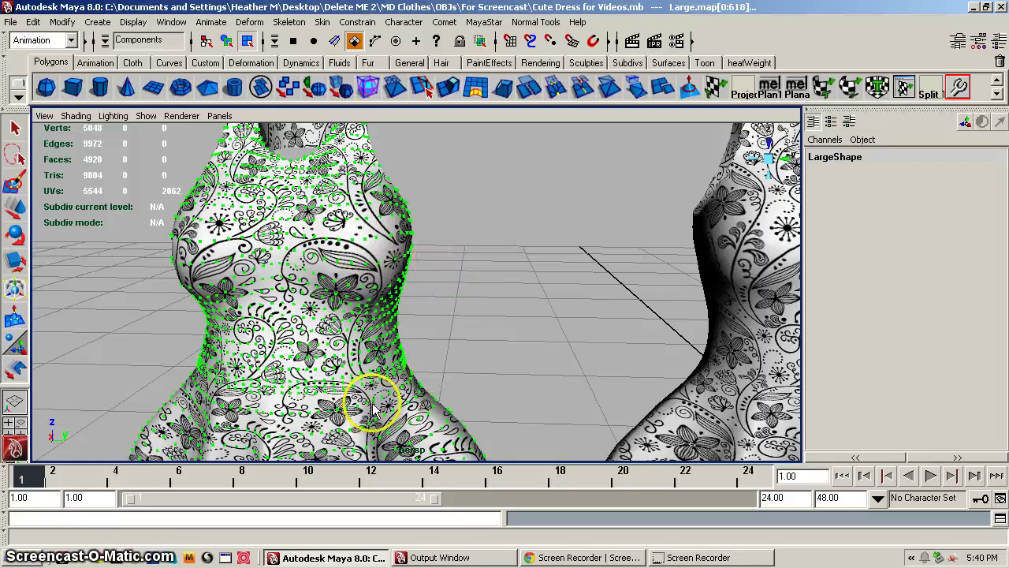
- Return to object mode and compare the bust texture of the relaxed Large dress with the Medium dress
right_click_drag(515, 270, 465, 349, "alt")
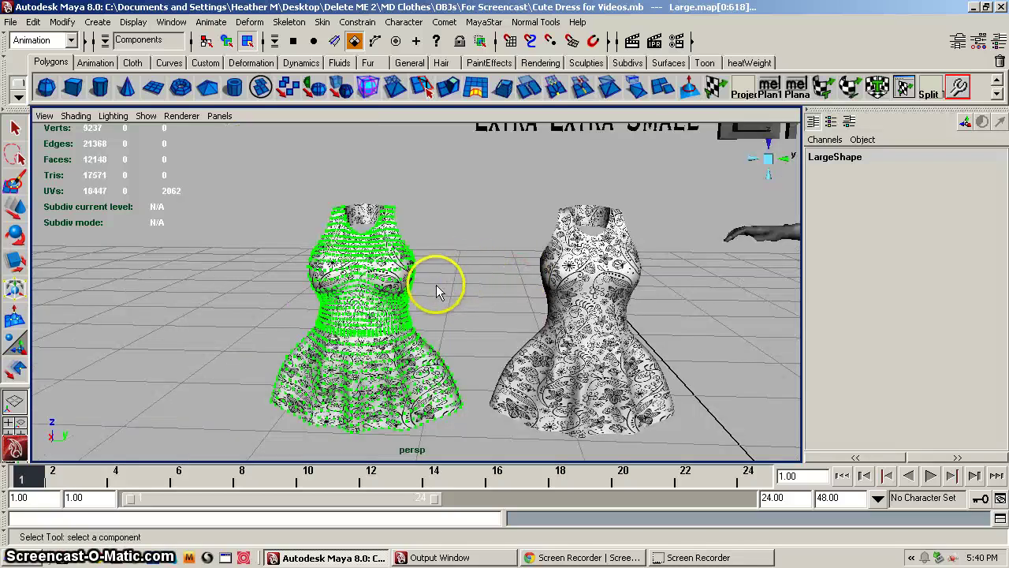
key("F8")
left_click_drag(460, 291, 589, 280, "alt")
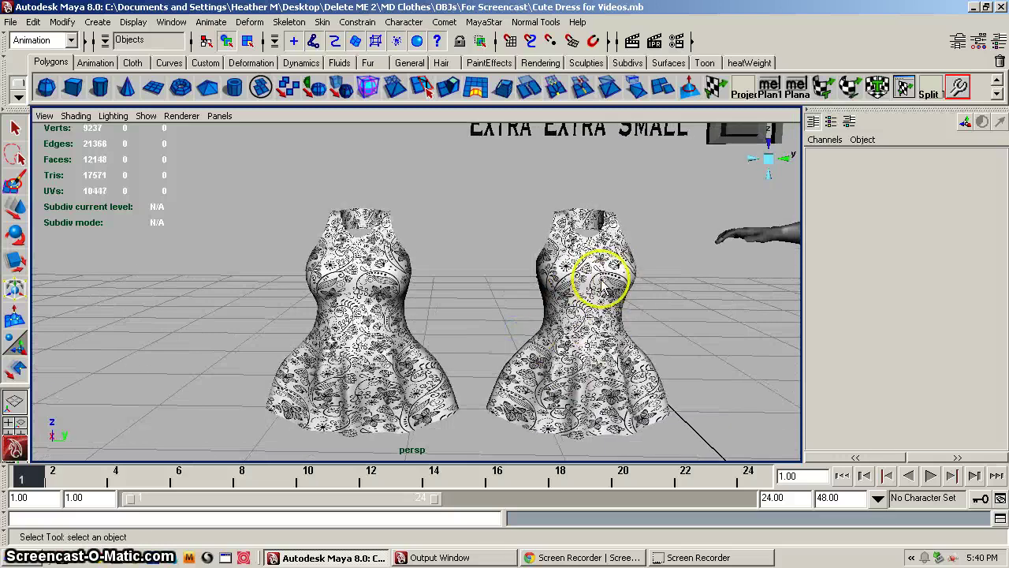
middle_click_drag(584, 282, 446, 227, "alt")
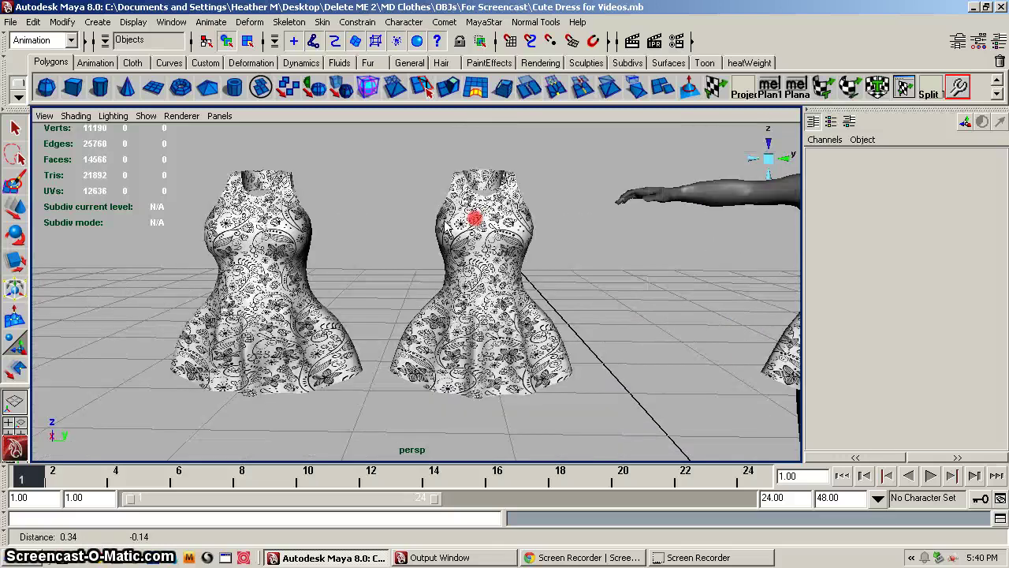
right_click_drag(446, 226, 651, 194, "alt")
left_click_drag(538, 227, 529, 245, "alt")
right_click_drag(529, 246, 354, 235, "alt")
left_click_drag(427, 271, 455, 266, "alt")
right_click_drag(532, 242, 384, 259, "alt")
right_click_drag(479, 230, 428, 268, "alt")
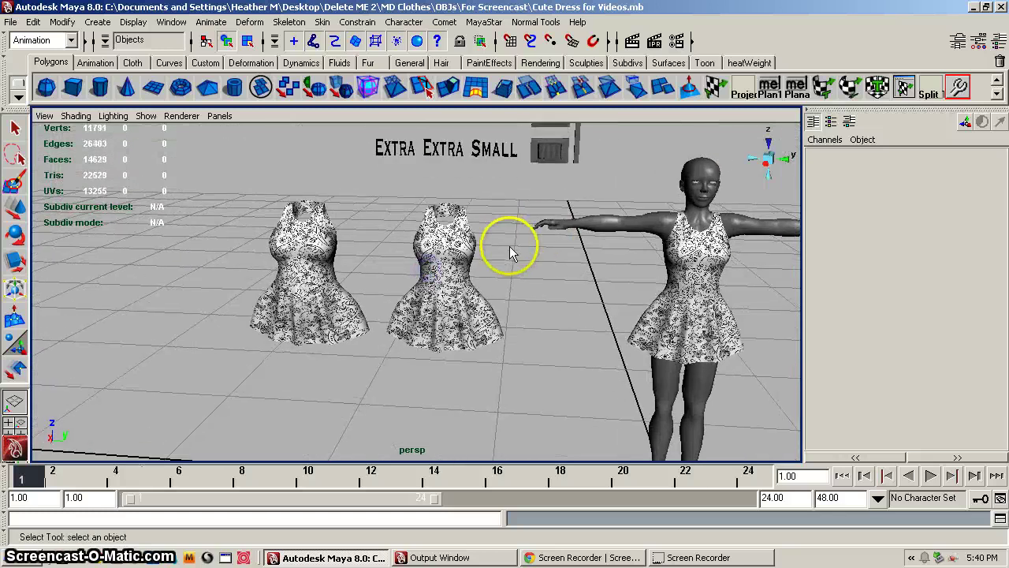
- Select the MayaFit avatar's body mesh under the wrapped dress
left_click_drag(509, 251, 451, 293, "alt")
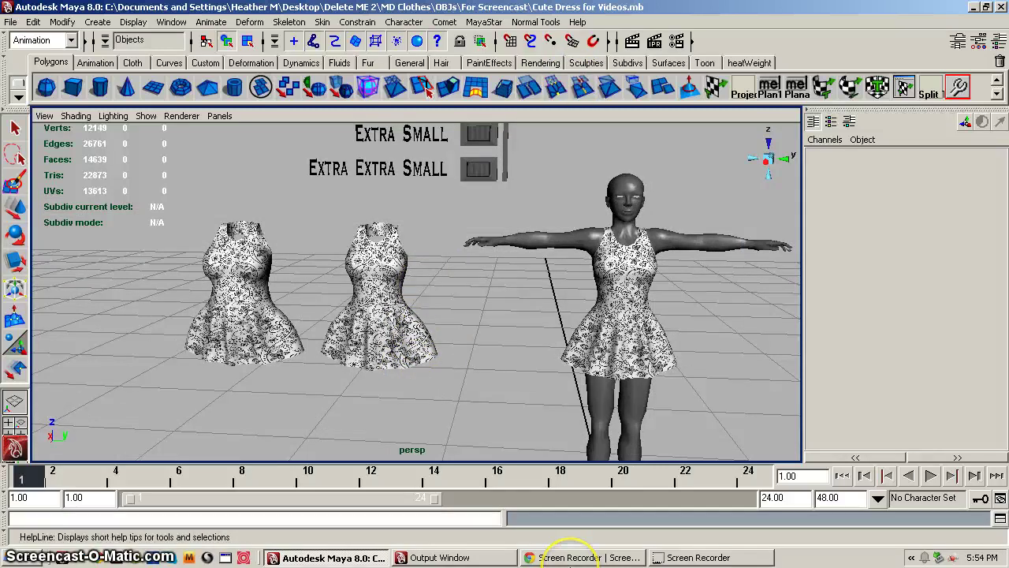
right_click_drag(419, 401, 363, 403, "alt")
middle_click_drag(405, 421, 328, 467, "alt")
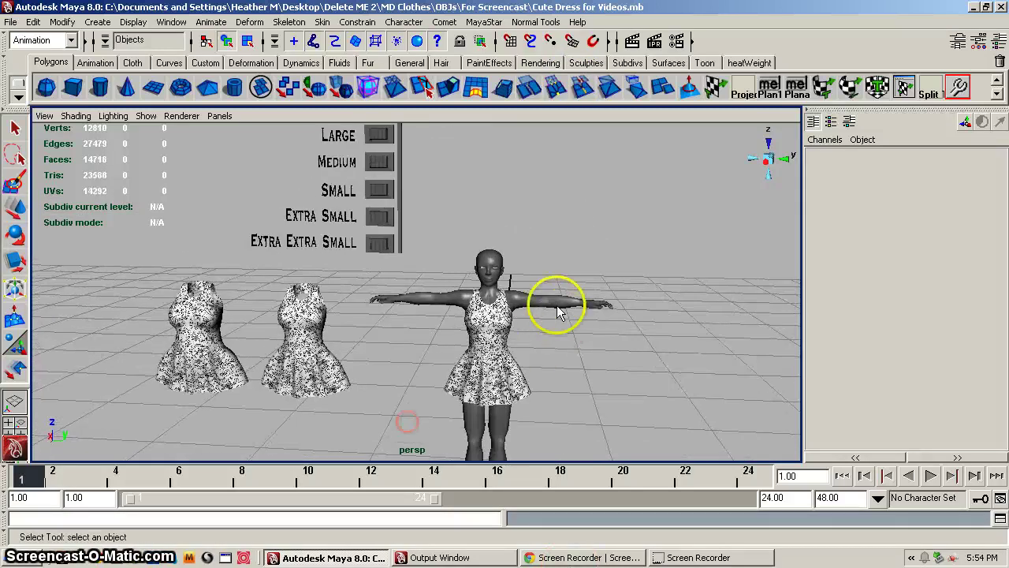
left_click(552, 307)
middle_click_drag(781, 265, 670, 248, "alt")
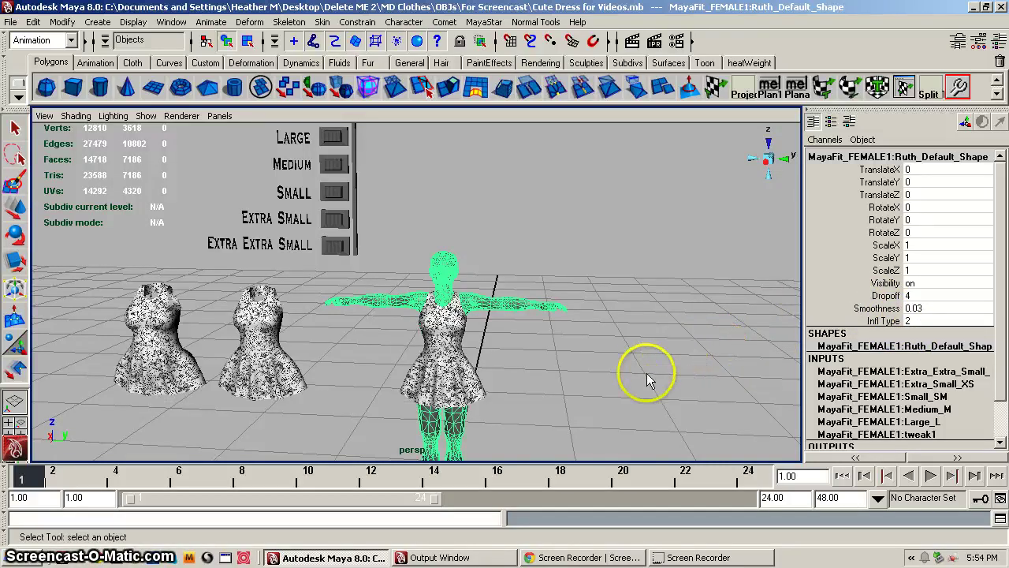
right_click_drag(509, 387, 699, 323, "alt")
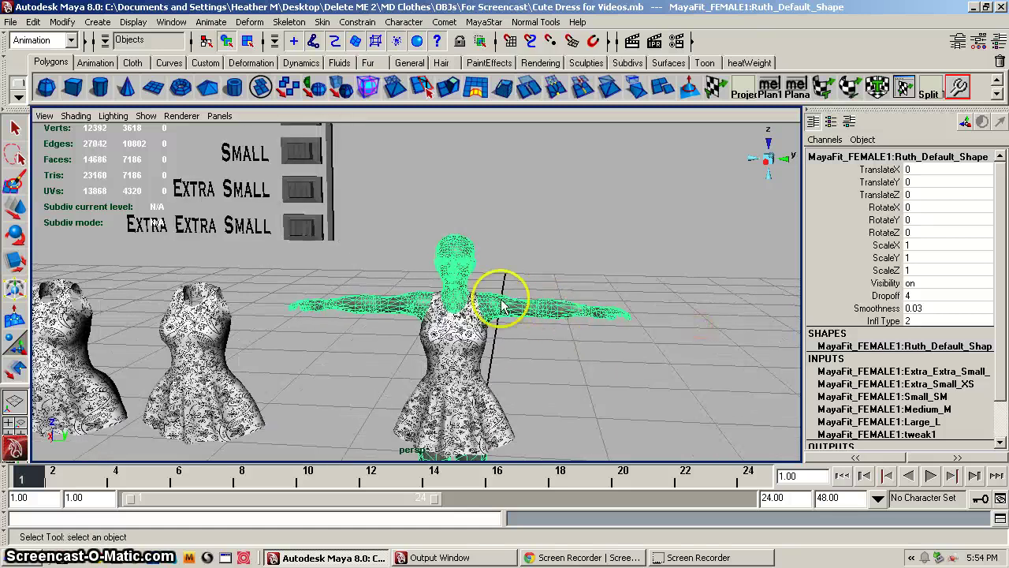
middle_click_drag(563, 367, 578, 319, "alt")
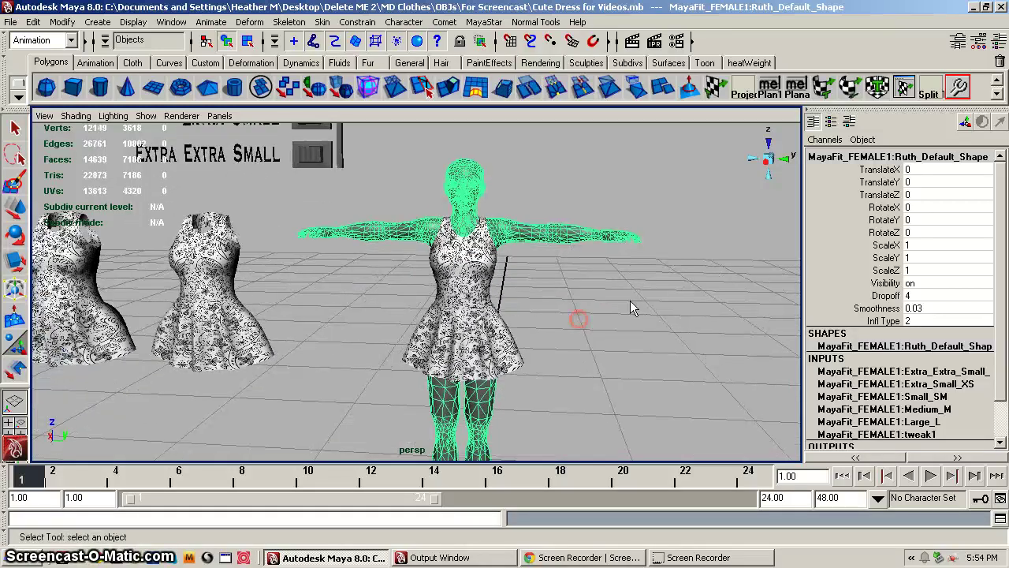